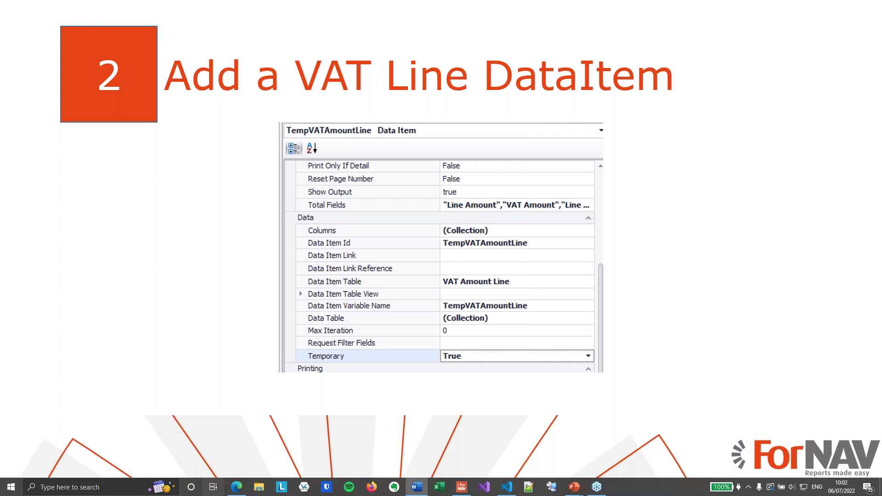
Leave the slides and switch to the Business Central Standard Reports page in the browser.
{"action": "left_click", "coordinate": [212, 487]}
Download the Order report's Built-in Layout and open the file from Downloads in ForNAV.
{"action": "left_click", "coordinate": [236, 487]}
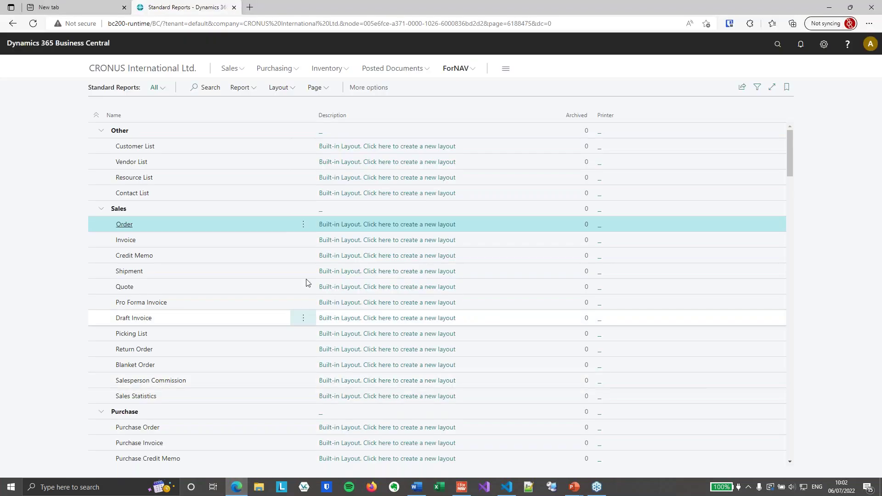
{"action": "left_click", "coordinate": [341, 225]}
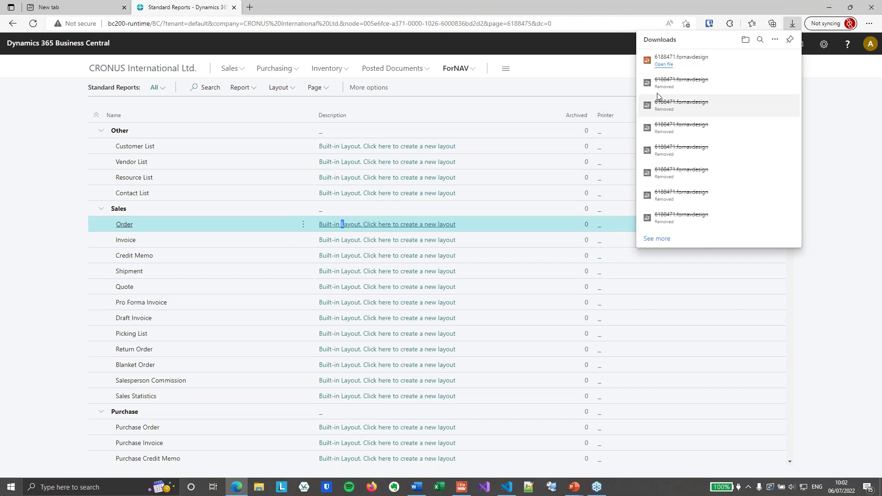
{"action": "left_click", "coordinate": [666, 64]}
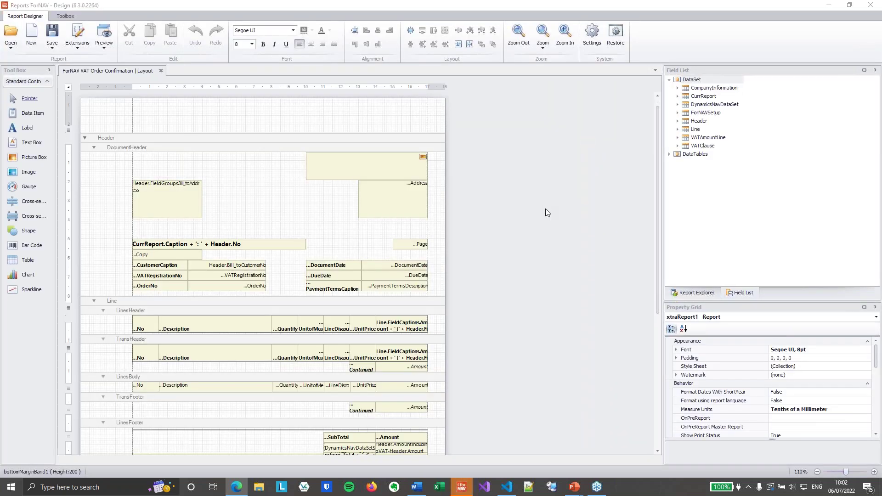
{"action": "scroll", "coordinate": [546, 212], "scroll_direction": "up", "scroll_amount": 2}
{"action": "scroll", "coordinate": [546, 212], "scroll_direction": "down", "scroll_amount": 5}
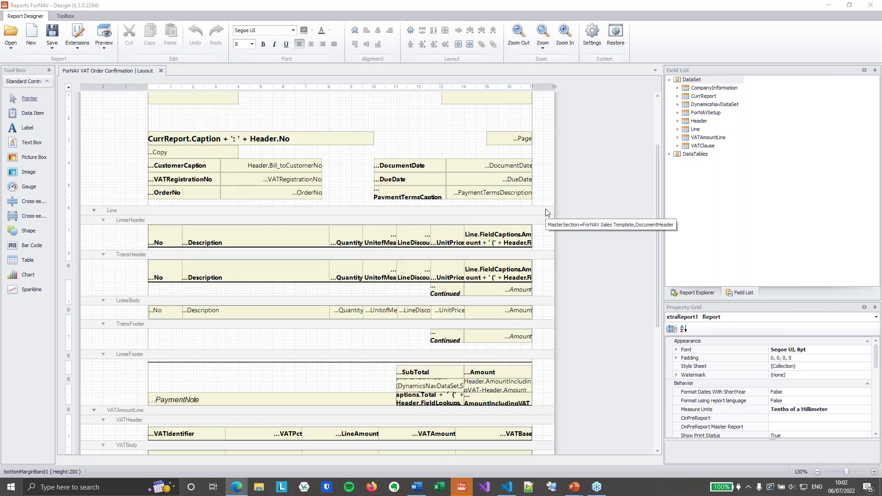
{"action": "scroll", "coordinate": [546, 212], "scroll_direction": "down", "scroll_amount": 2}
{"action": "left_click", "coordinate": [321, 305]}
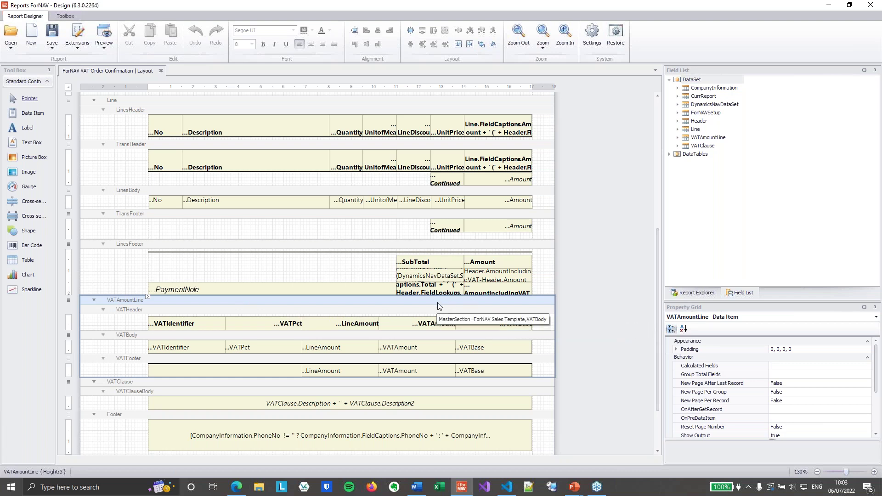
{"action": "scroll", "coordinate": [430, 311], "scroll_direction": "up", "scroll_amount": 8}
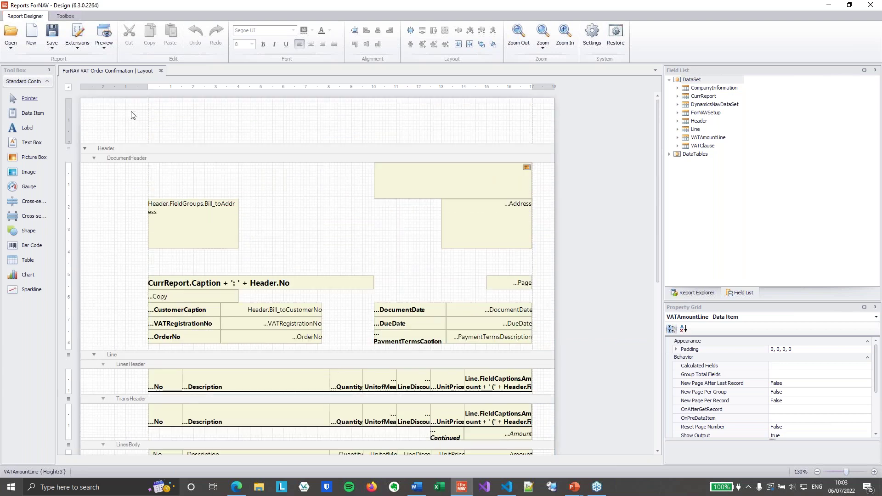
Drop a new Data Item on the Header band using the VAT Amount Line table.
{"action": "left_click", "coordinate": [33, 113]}
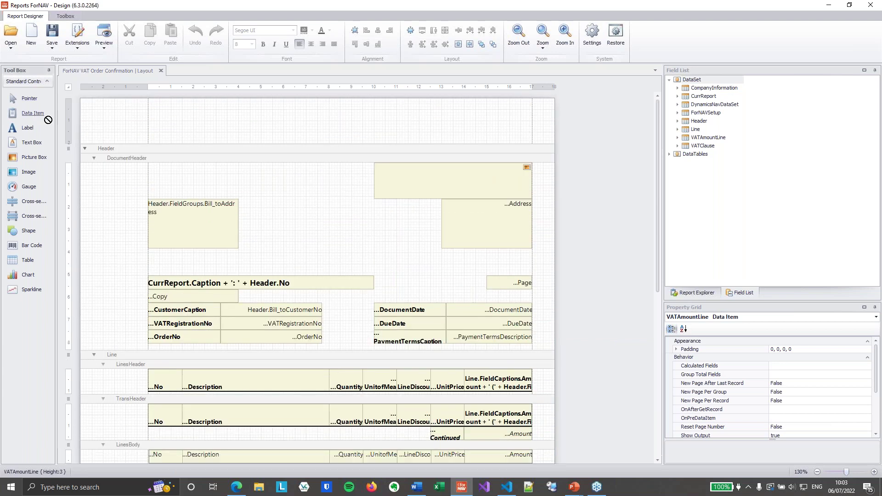
{"action": "left_click", "coordinate": [193, 153]}
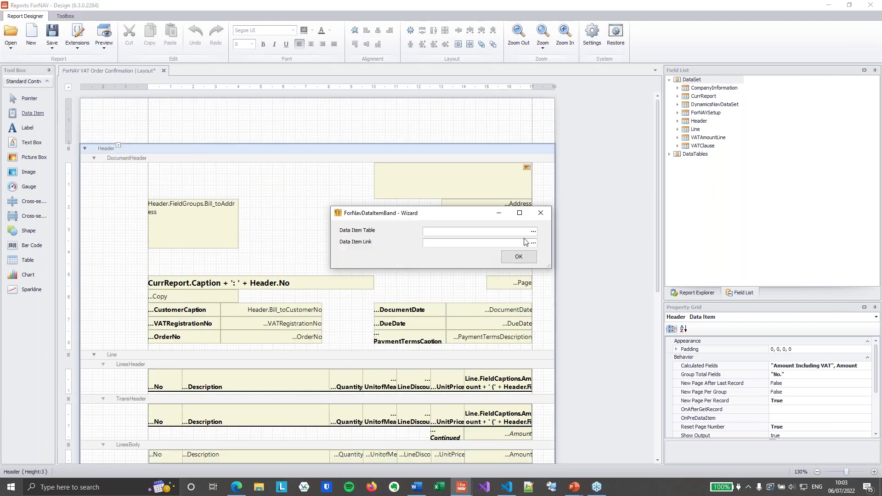
{"action": "type", "text": "vt"}
{"action": "key", "text": "BackSpace"}
{"action": "type", "text": "at amount l"}
{"action": "key", "text": "Tab"}
{"action": "left_click", "coordinate": [515, 257]}
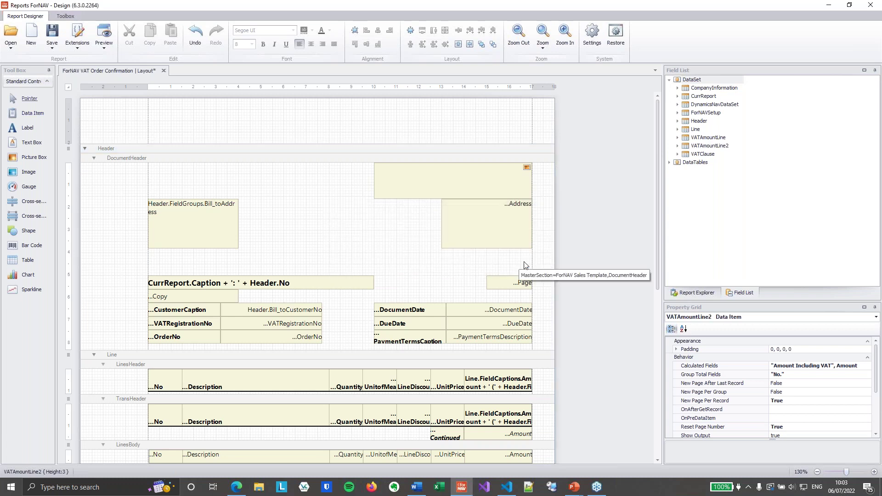
Move the new VATAmountLine2 data item up three places, above VATClause, VATAmountLine and Line.
{"action": "left_click", "coordinate": [694, 293]}
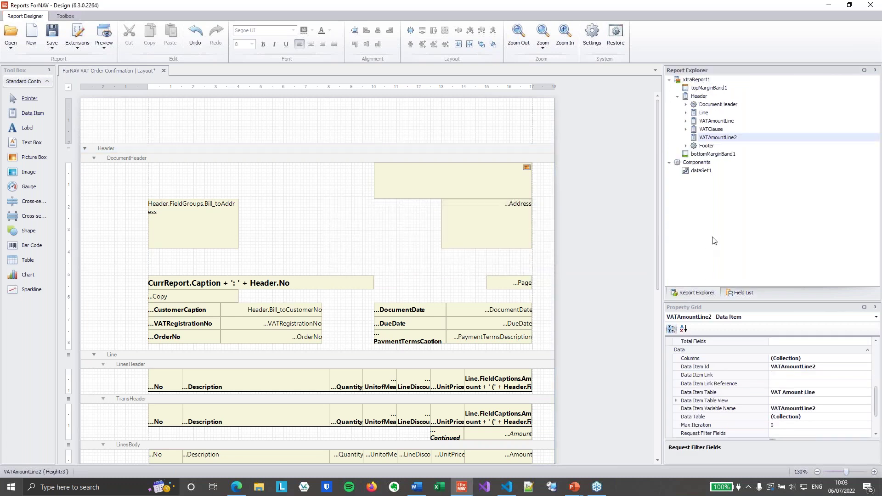
{"action": "right_click", "coordinate": [713, 140]}
{"action": "left_click", "coordinate": [735, 239]}
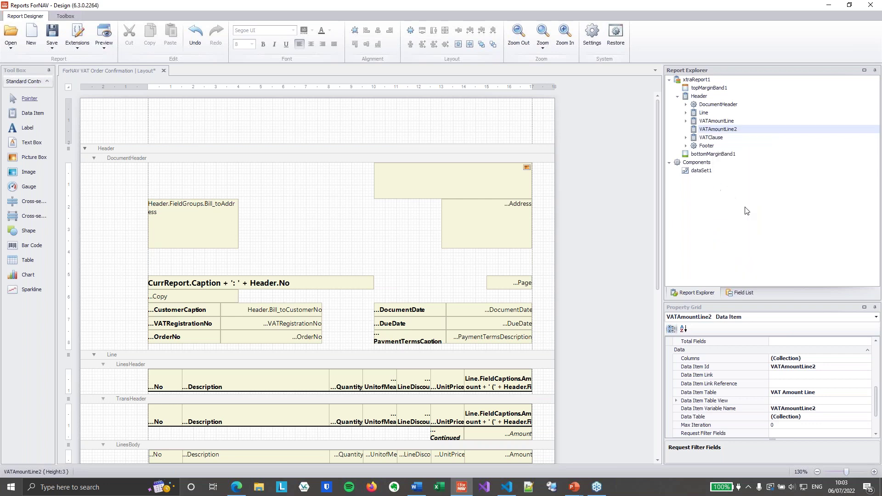
{"action": "right_click", "coordinate": [723, 132]}
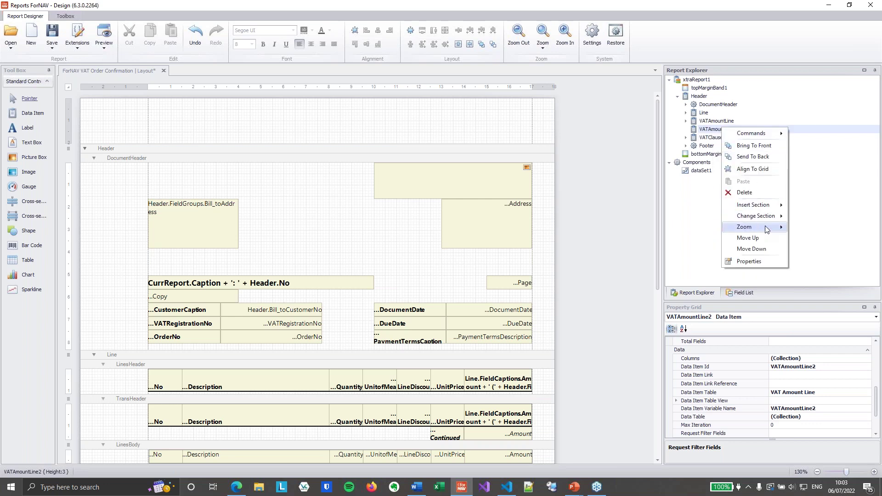
{"action": "left_click", "coordinate": [766, 238]}
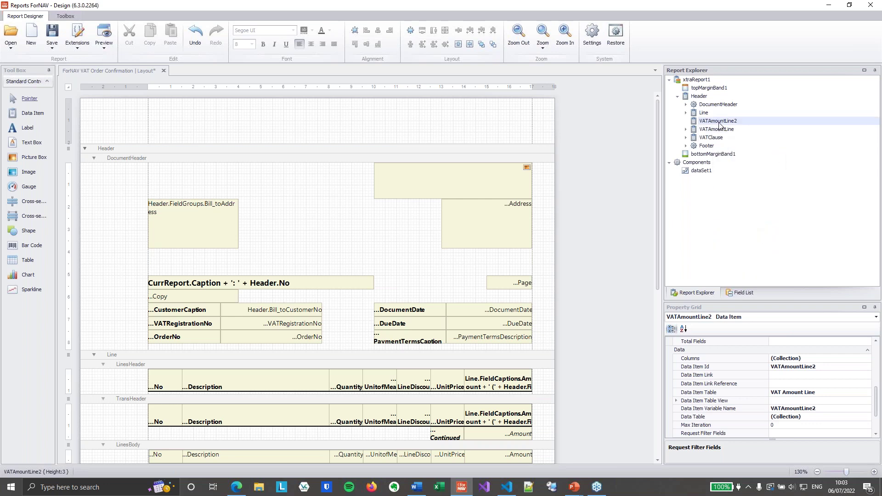
{"action": "right_click", "coordinate": [719, 122]}
{"action": "left_click", "coordinate": [774, 232]}
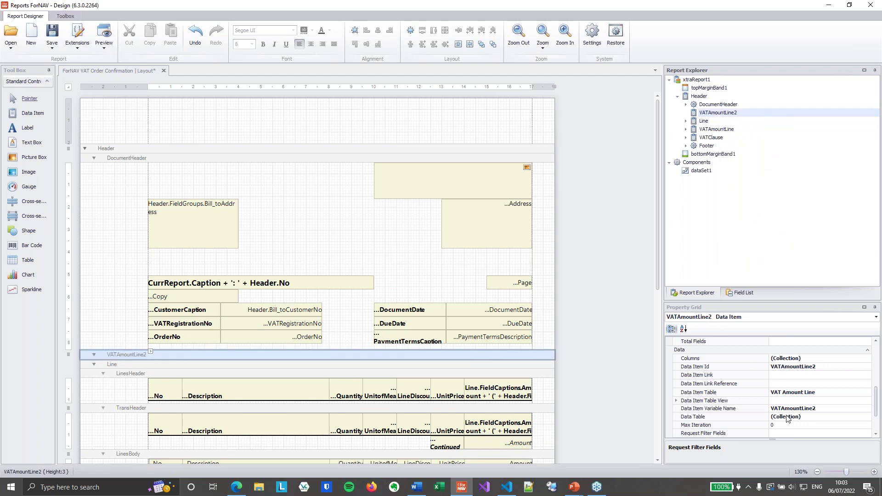
Rename the data item variable to TempVATAmountLine and set Temporary to True.
{"action": "left_click", "coordinate": [841, 409]}
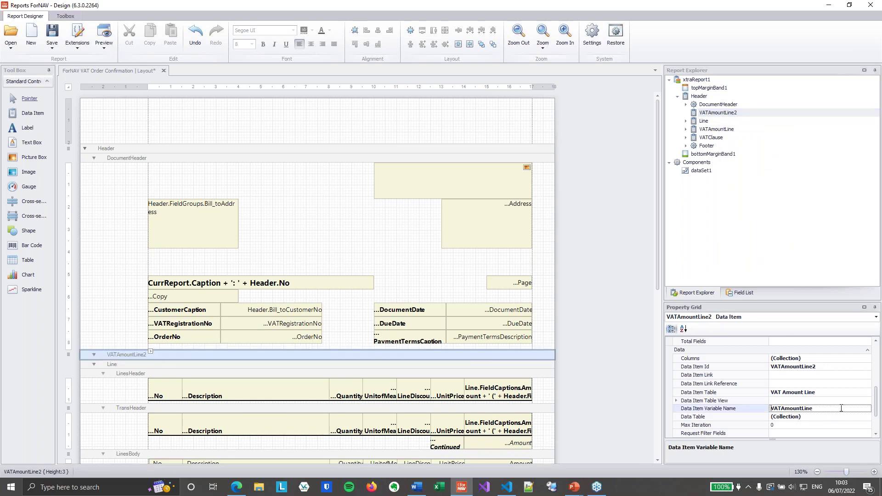
{"action": "key", "text": "Home"}
{"action": "type", "text": "Temp"}
{"action": "key", "text": "Return"}
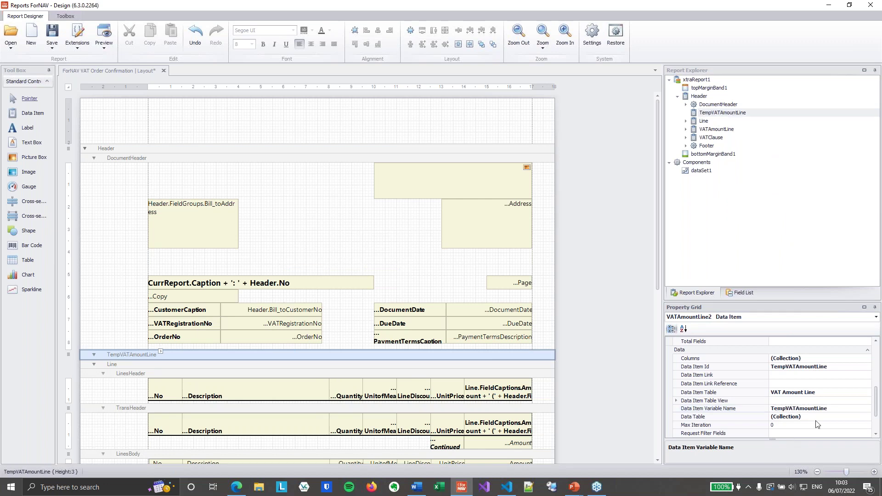
{"action": "scroll", "coordinate": [777, 414], "scroll_direction": "down", "scroll_amount": 2}
{"action": "left_click", "coordinate": [757, 402]}
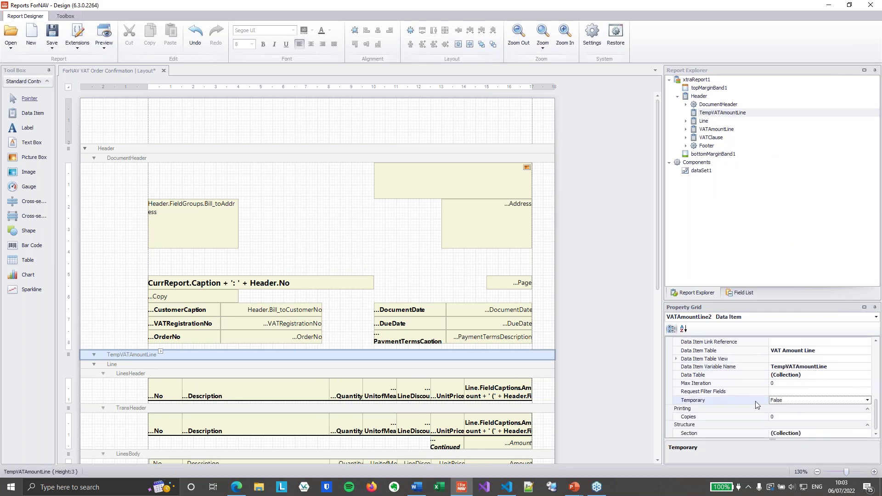
{"action": "double_click", "coordinate": [786, 403]}
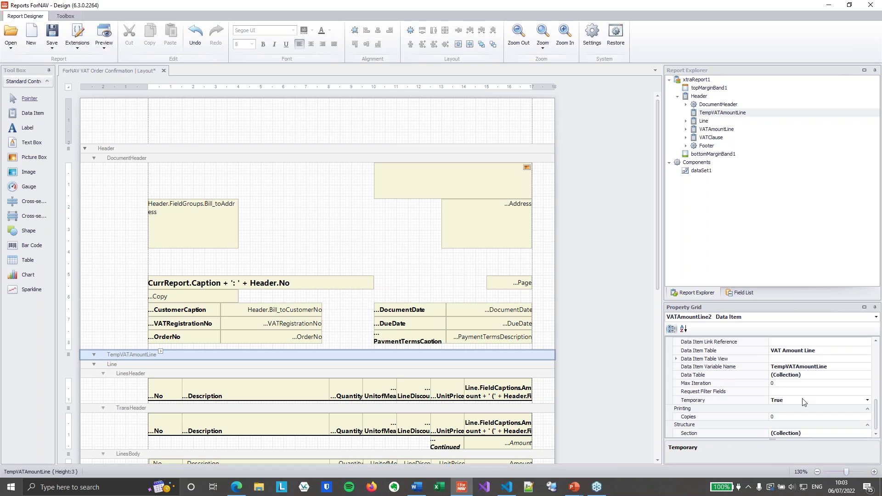
{"action": "left_click", "coordinate": [806, 404]}
Drag VATIdentifier, VATPct, LineAmount, VATAmount and VATBase from TempVATAmountLine onto its band as a table.
{"action": "left_click", "coordinate": [740, 293]}
{"action": "scroll", "coordinate": [490, 266], "scroll_direction": "down", "scroll_amount": 1}
{"action": "scroll", "coordinate": [489, 267], "scroll_direction": "down", "scroll_amount": 1}
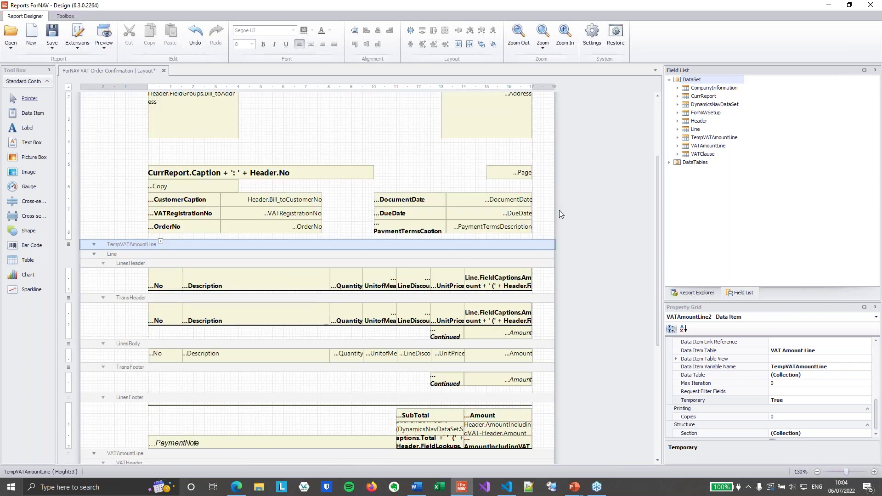
{"action": "left_click", "coordinate": [678, 137]}
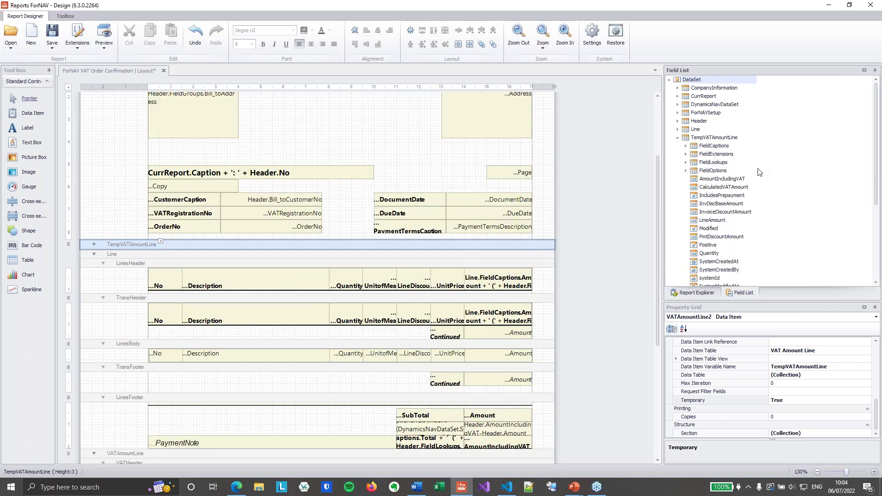
{"action": "scroll", "coordinate": [758, 173], "scroll_direction": "down", "scroll_amount": 5}
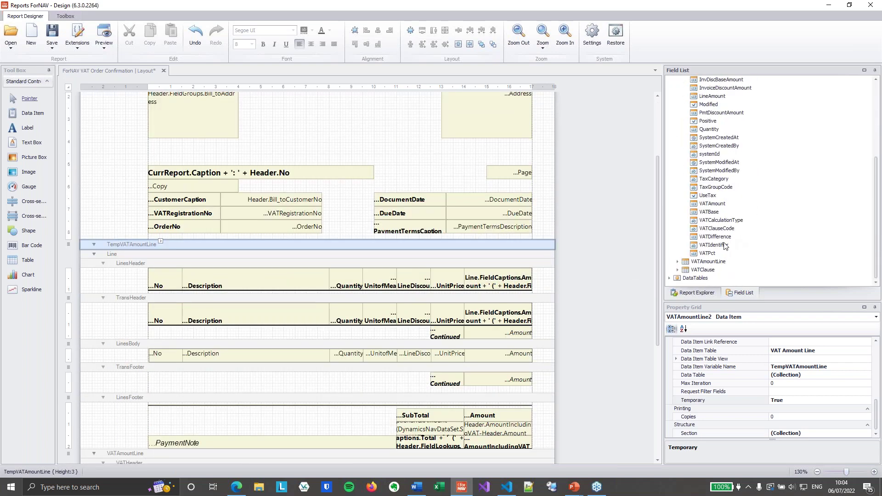
{"action": "left_click", "coordinate": [725, 246]}
{"action": "left_click", "coordinate": [714, 253], "text": "ctrl"}
{"action": "left_click", "coordinate": [715, 96], "text": "ctrl"}
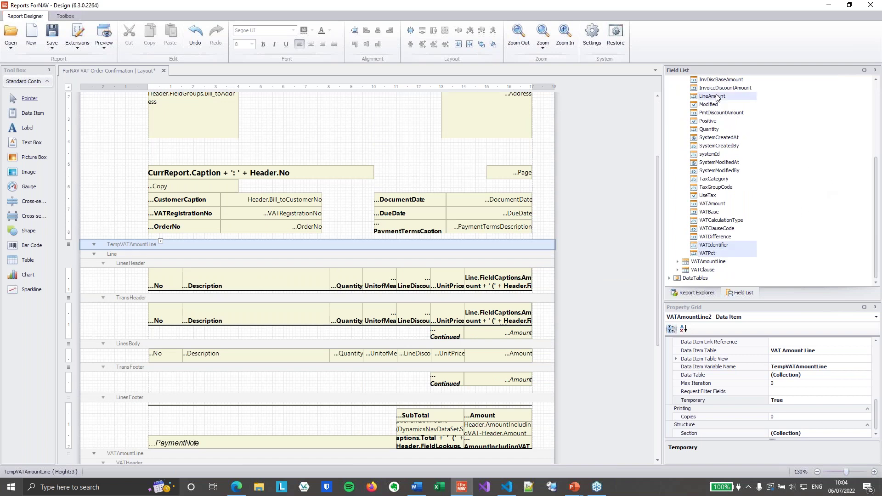
{"action": "left_click", "coordinate": [726, 203], "text": "ctrl"}
{"action": "left_click", "coordinate": [721, 213], "text": "ctrl"}
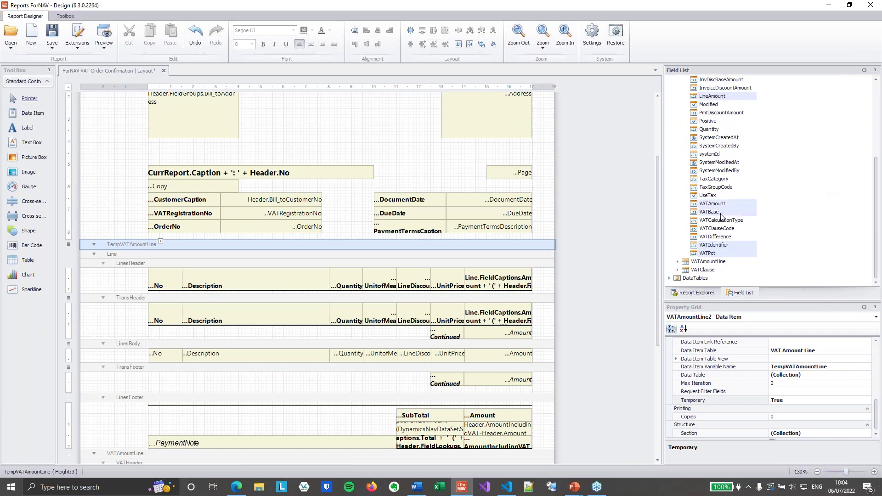
{"action": "left_click_drag", "start_coordinate": [720, 208], "coordinate": [321, 251]}
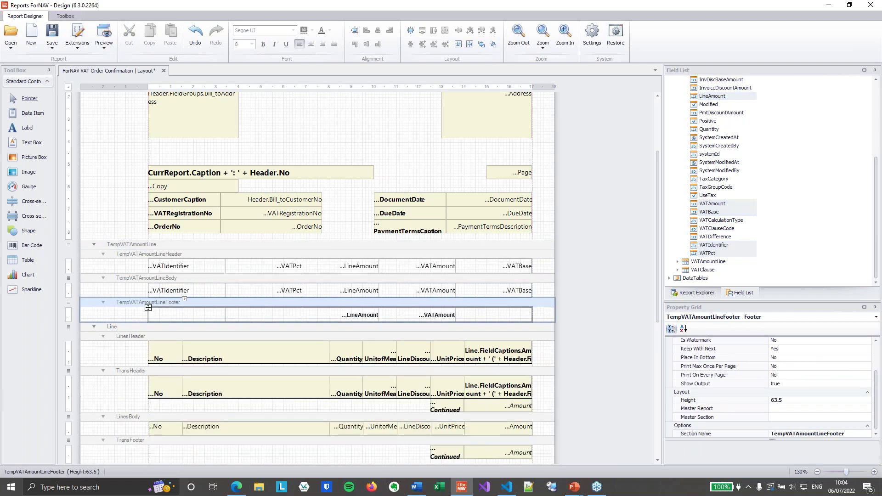
Put VATBase in the empty footer cell and make that total right-aligned and bold.
{"action": "left_click", "coordinate": [504, 316]}
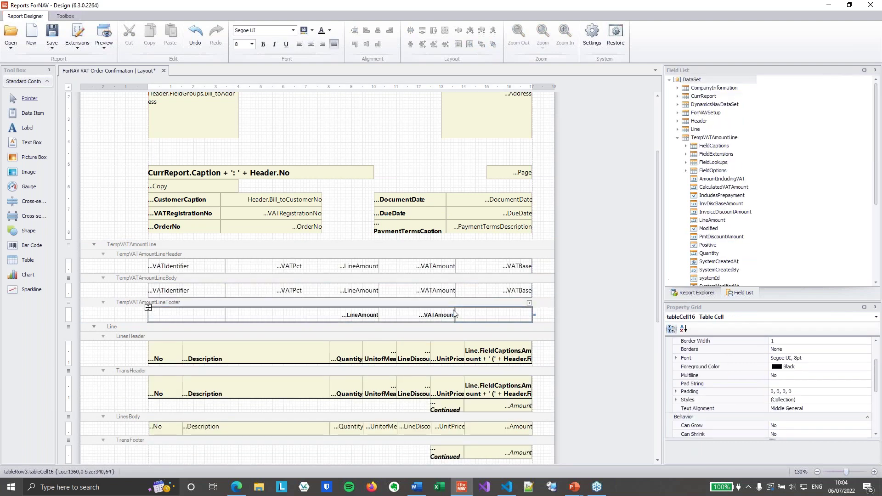
{"action": "scroll", "coordinate": [765, 255], "scroll_direction": "down", "scroll_amount": 4}
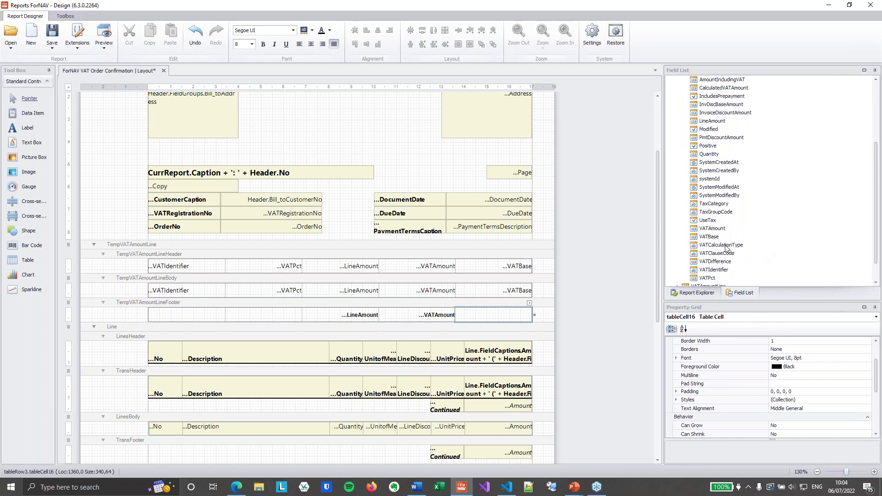
{"action": "left_click_drag", "start_coordinate": [711, 238], "coordinate": [501, 315]}
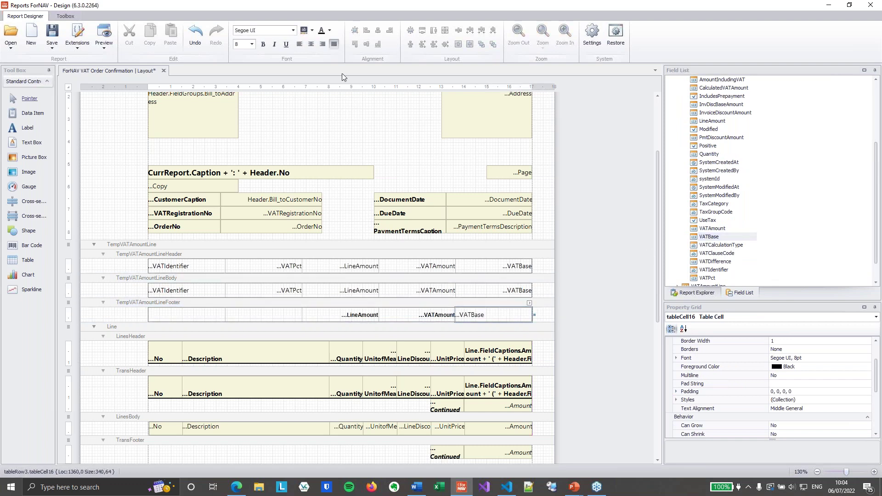
{"action": "left_click", "coordinate": [322, 44]}
{"action": "left_click", "coordinate": [263, 44]}
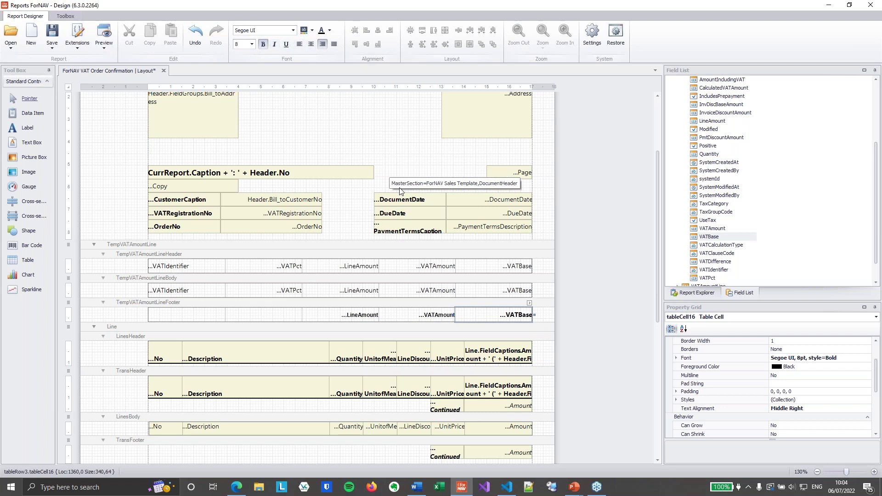
{"action": "left_click", "coordinate": [450, 248]}
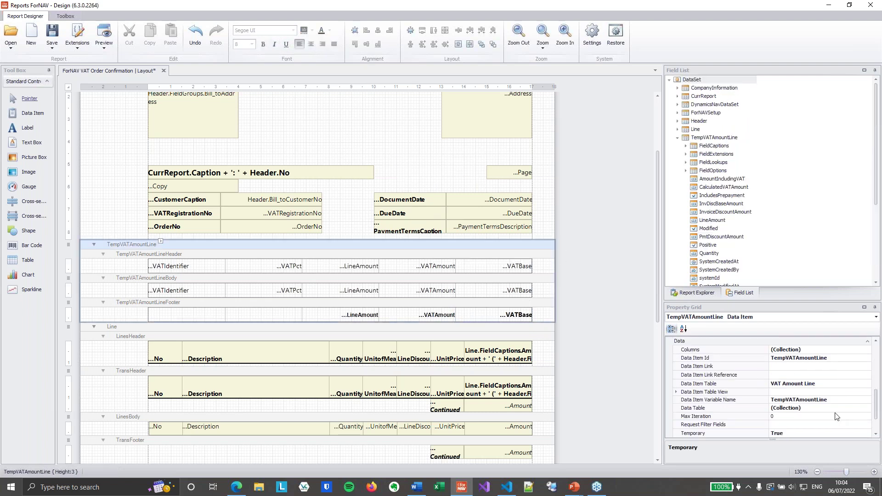
Add VAT Base to TempVATAmountLine's Total Fields, then bold the VAT table's header row.
{"action": "scroll", "coordinate": [837, 417], "scroll_direction": "down", "scroll_amount": 2}
{"action": "scroll", "coordinate": [840, 411], "scroll_direction": "up", "scroll_amount": 4}
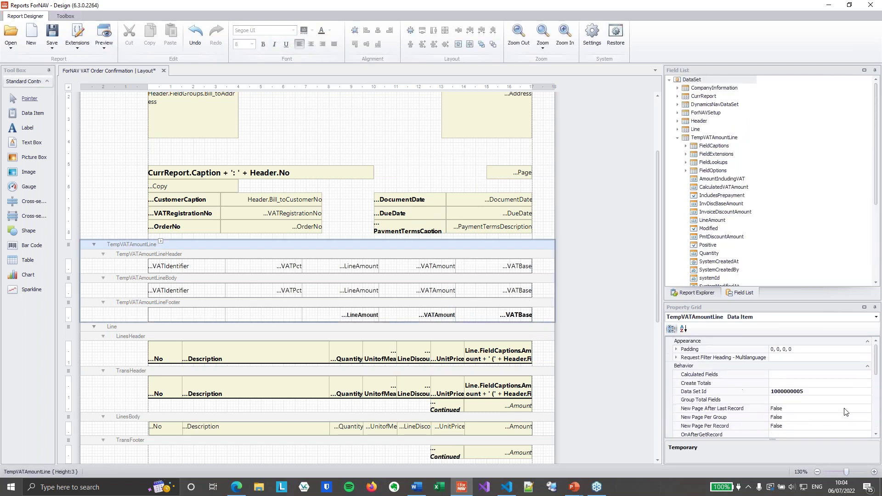
{"action": "scroll", "coordinate": [848, 411], "scroll_direction": "down", "scroll_amount": 2}
{"action": "scroll", "coordinate": [859, 386], "scroll_direction": "up", "scroll_amount": 1}
{"action": "left_click", "coordinate": [861, 381]}
{"action": "left_click", "coordinate": [867, 377]}
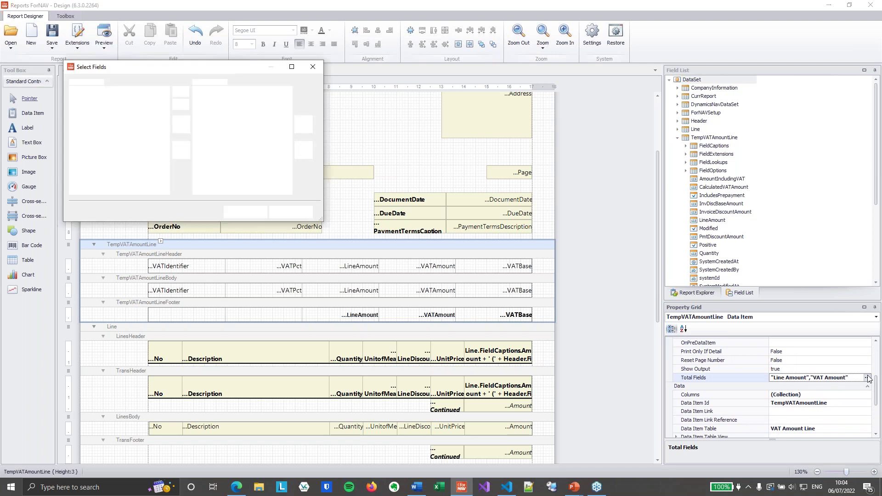
{"action": "left_click", "coordinate": [85, 139]}
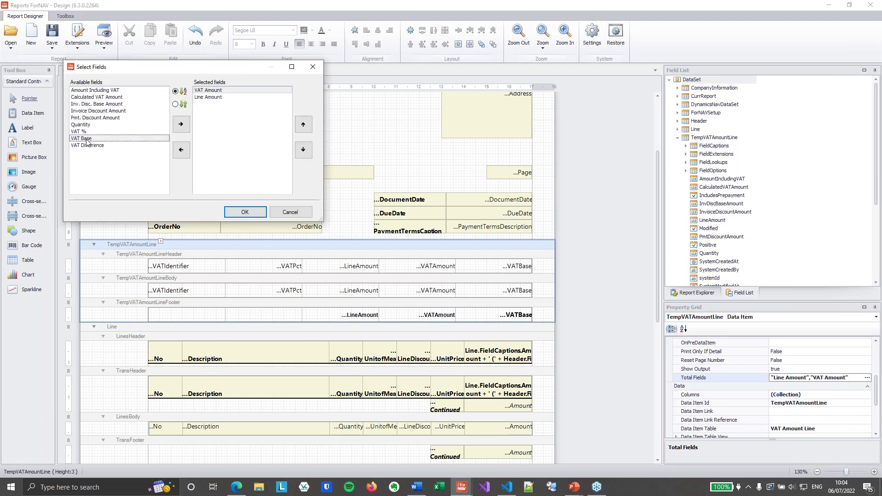
{"action": "left_click", "coordinate": [181, 124]}
{"action": "left_click", "coordinate": [247, 212]}
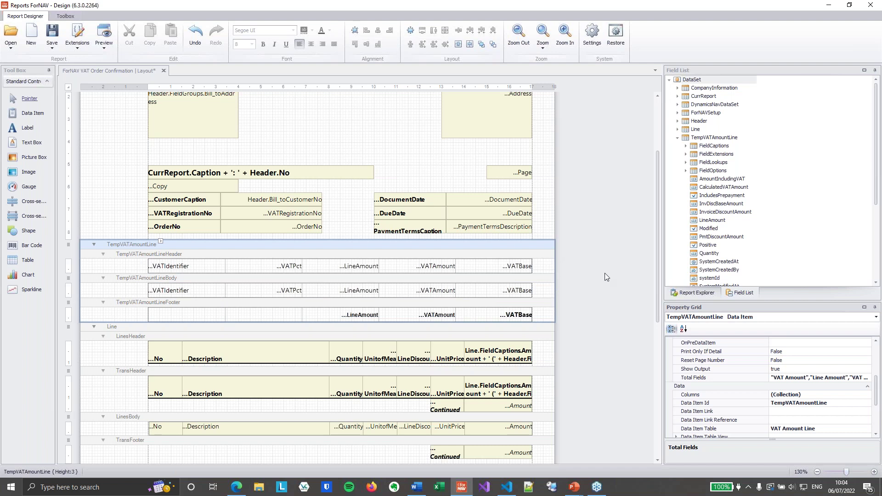
{"action": "left_click", "coordinate": [203, 268]}
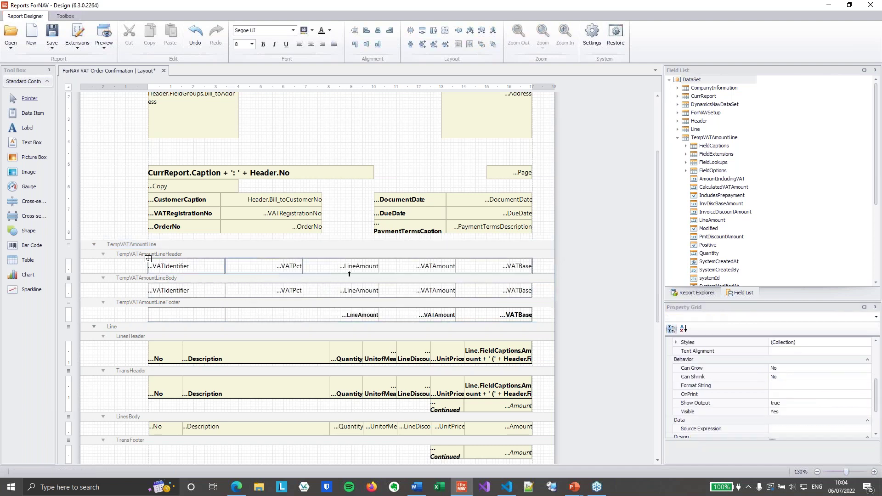
{"action": "key", "text": "ctrl+b"}
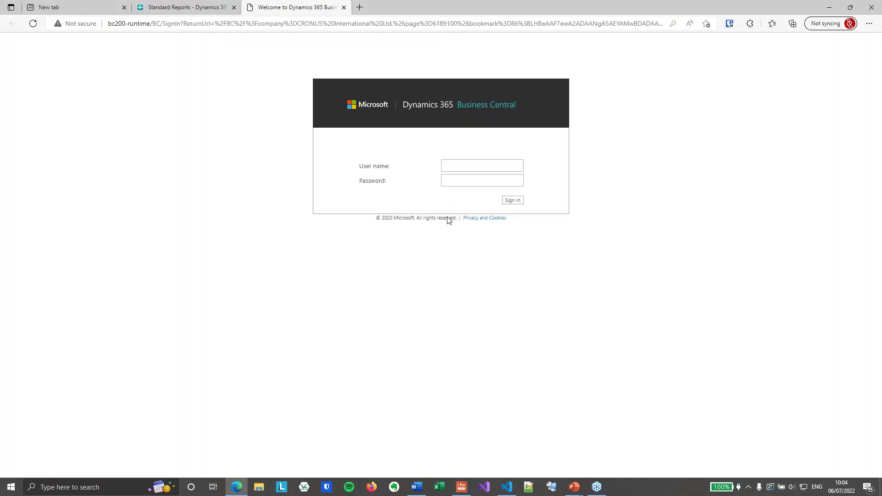
Sign in to Business Central with the saved credentials.
{"action": "left_click", "coordinate": [473, 167]}
{"action": "left_click", "coordinate": [476, 196]}
{"action": "left_click", "coordinate": [514, 201]}
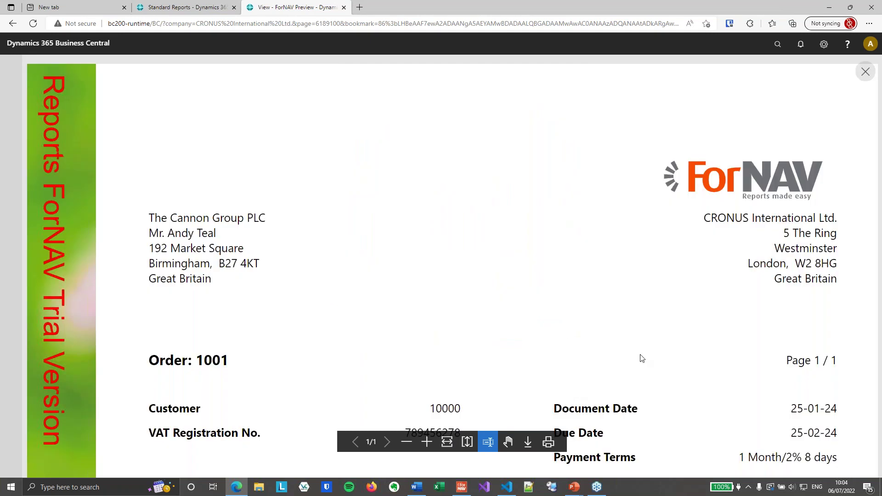
Scroll through the order 1001 VAT table preview, then close it and leave the page.
{"action": "scroll", "coordinate": [640, 357], "scroll_direction": "down", "scroll_amount": 6}
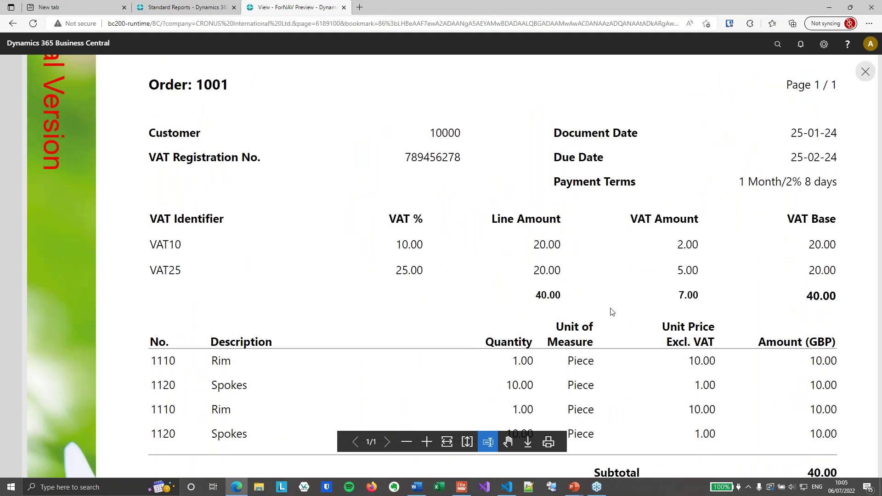
{"action": "scroll", "coordinate": [752, 318], "scroll_direction": "down", "scroll_amount": 1}
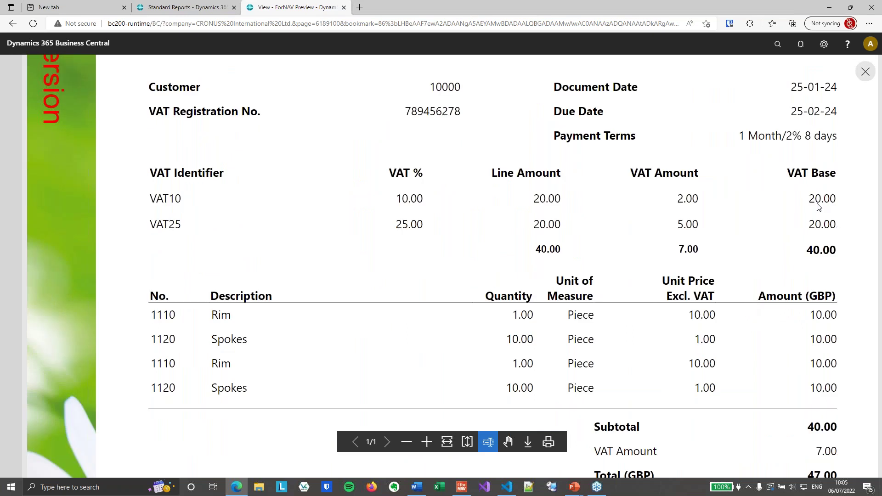
{"action": "scroll", "coordinate": [342, 241], "scroll_direction": "down", "scroll_amount": 4}
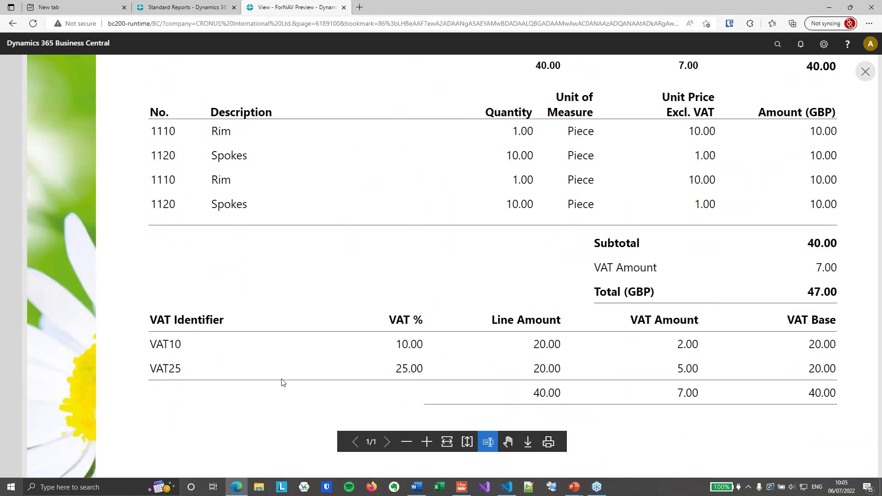
{"action": "scroll", "coordinate": [791, 356], "scroll_direction": "up", "scroll_amount": 3}
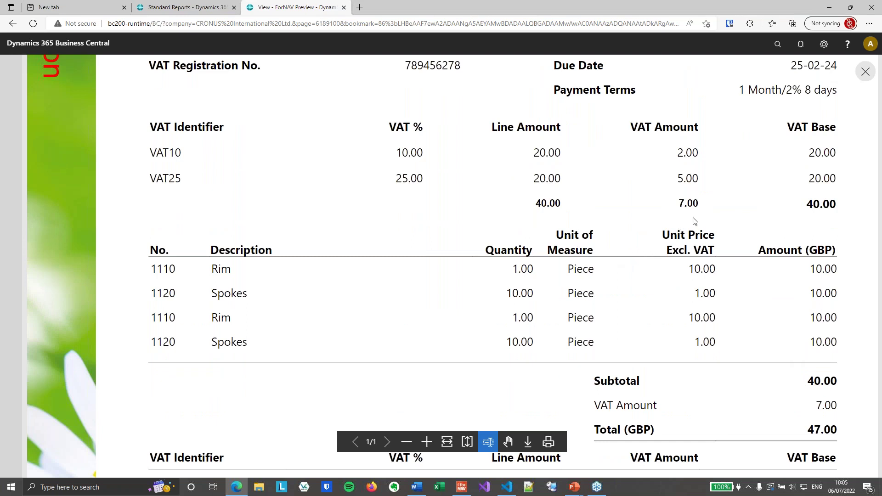
{"action": "left_click", "coordinate": [866, 71]}
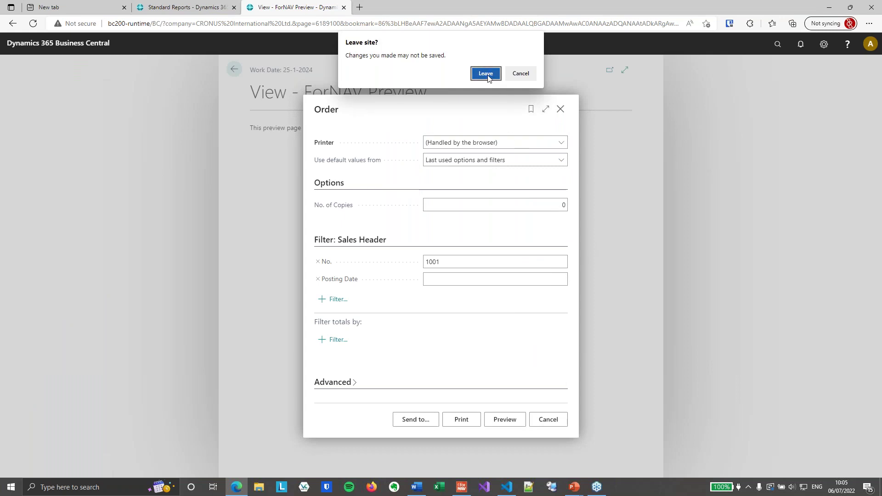
{"action": "left_click", "coordinate": [486, 73]}
Return to the PowerPoint slide show and advance to slide 3, 'Add a temporary DataItem'.
{"action": "mouse_move", "coordinate": [574, 488]}
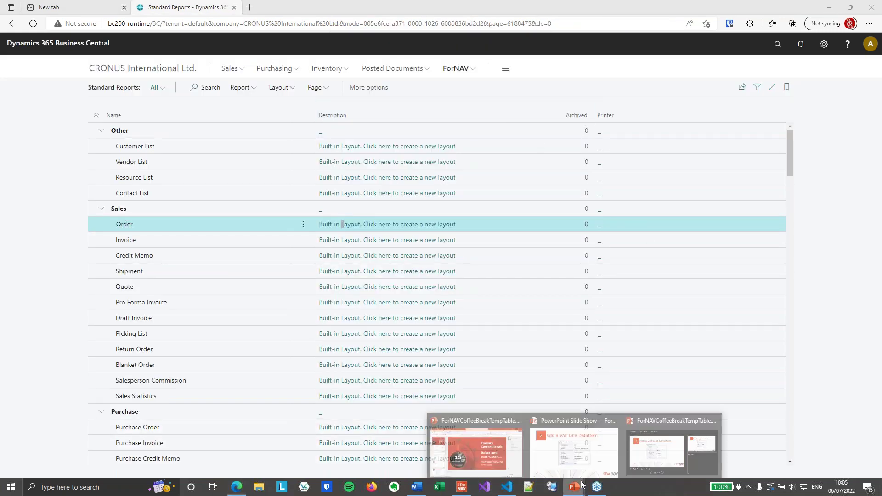
{"action": "left_click", "coordinate": [545, 448]}
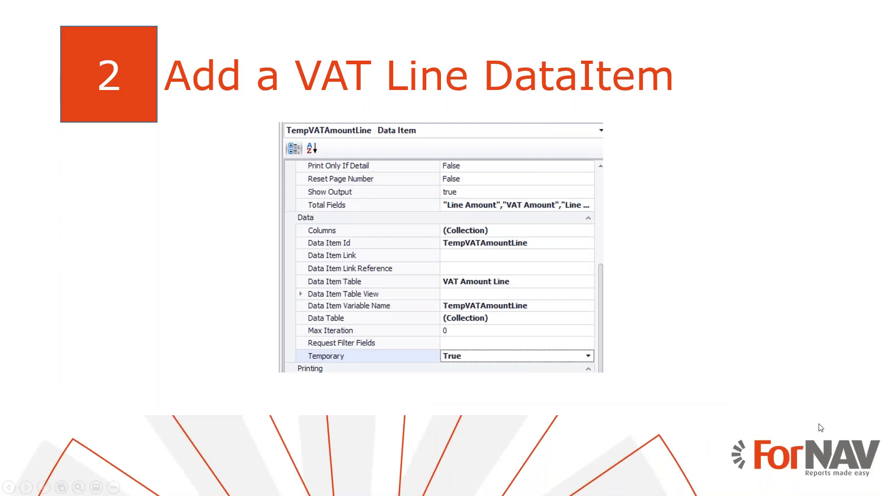
{"action": "key", "text": "Right"}
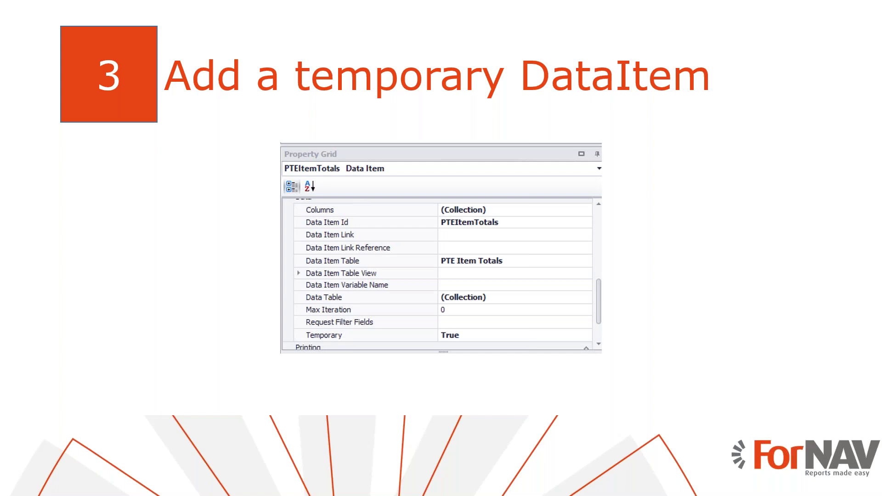
Back in ForNAV, drop a Data Item on the Header band using the PTE Item Totals table.
{"action": "key", "text": "super+Tab"}
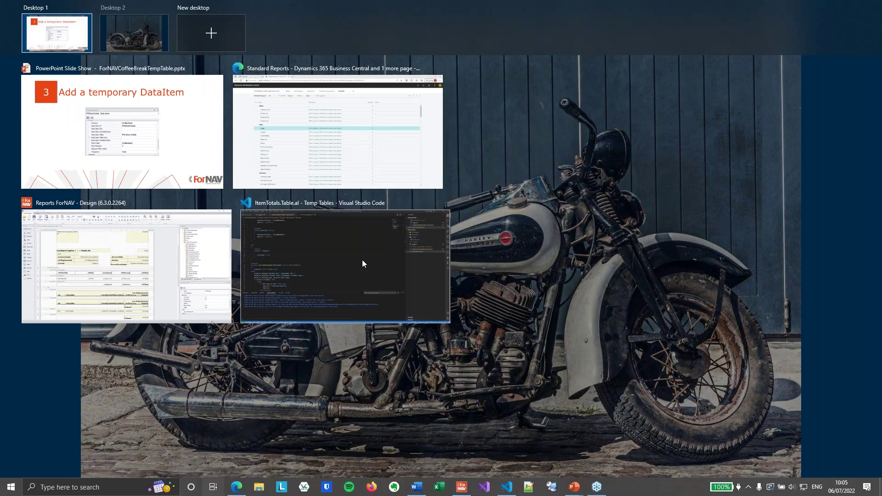
{"action": "left_click", "coordinate": [127, 249]}
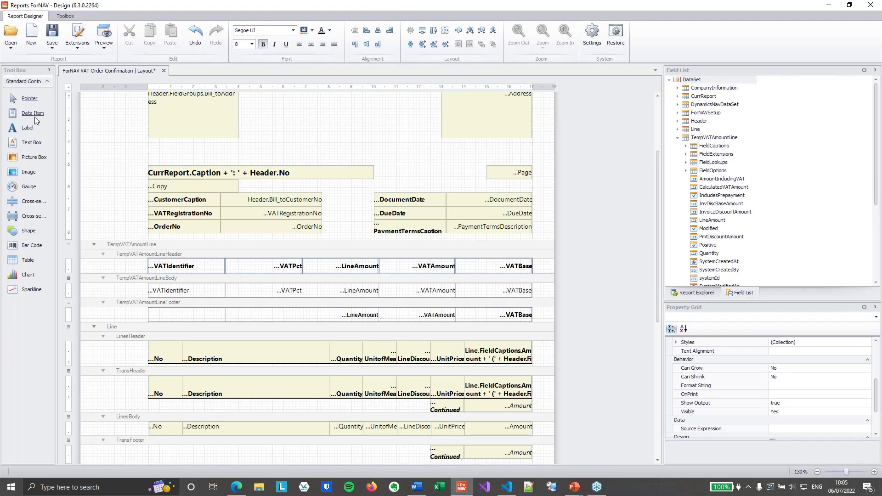
{"action": "scroll", "coordinate": [80, 143], "scroll_direction": "up", "scroll_amount": 2}
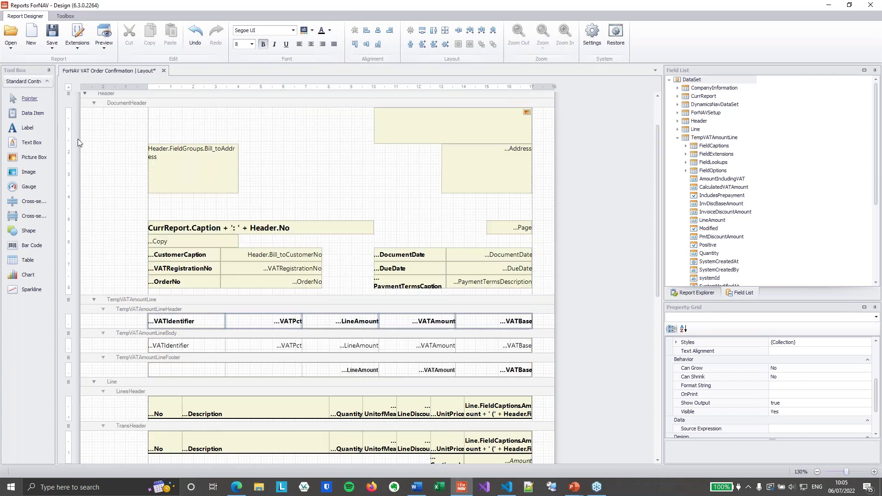
{"action": "left_click", "coordinate": [36, 119]}
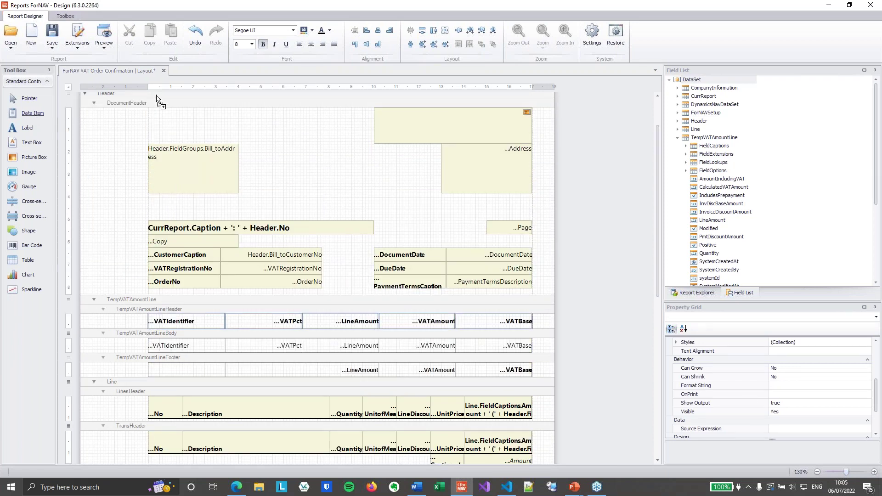
{"action": "left_click", "coordinate": [157, 98]}
{"action": "left_click", "coordinate": [533, 231]}
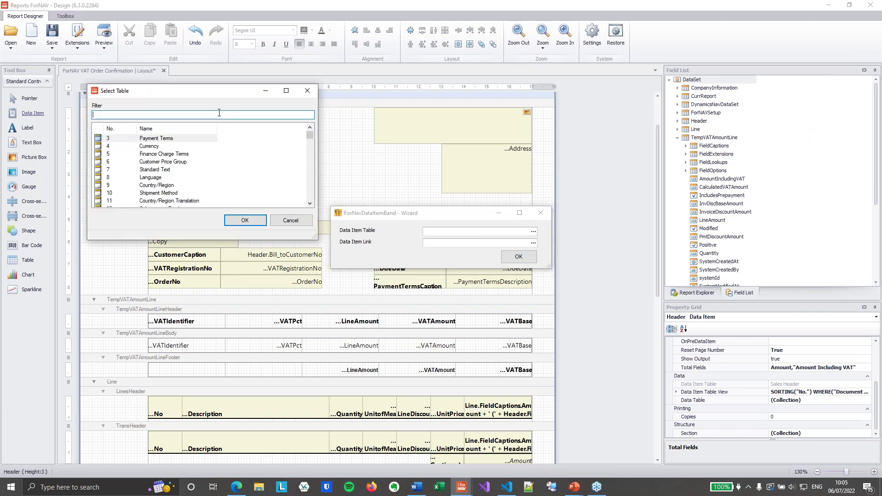
{"action": "type", "text": "pte"}
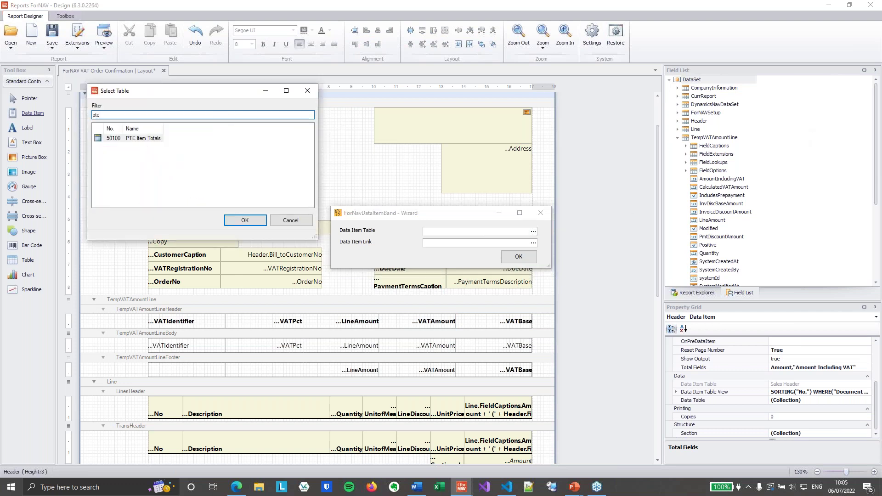
{"action": "left_click", "coordinate": [148, 139]}
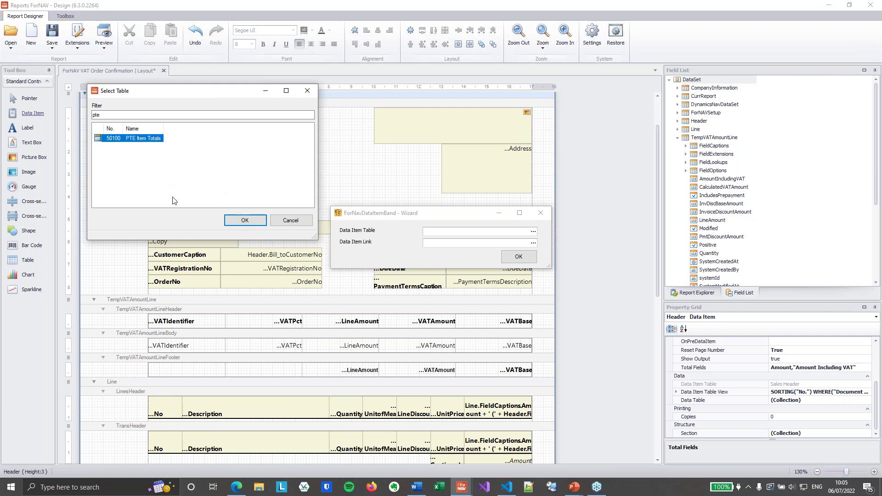
{"action": "left_click", "coordinate": [249, 222]}
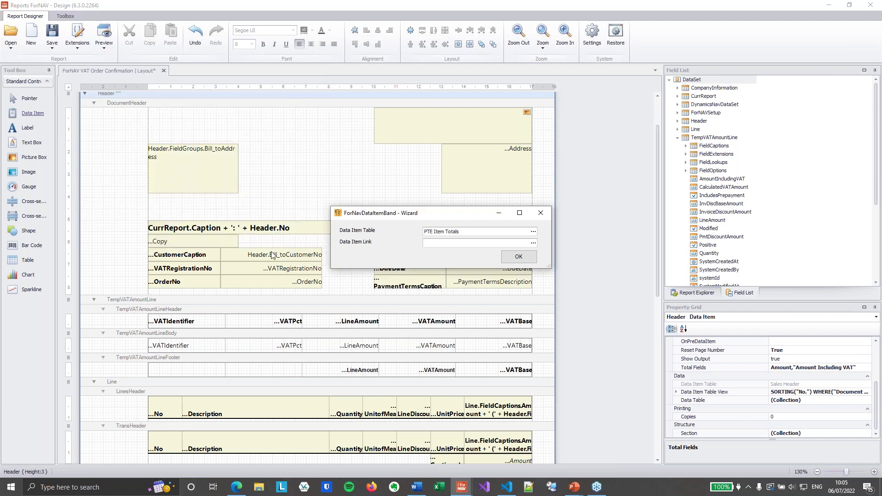
{"action": "left_click", "coordinate": [518, 257]}
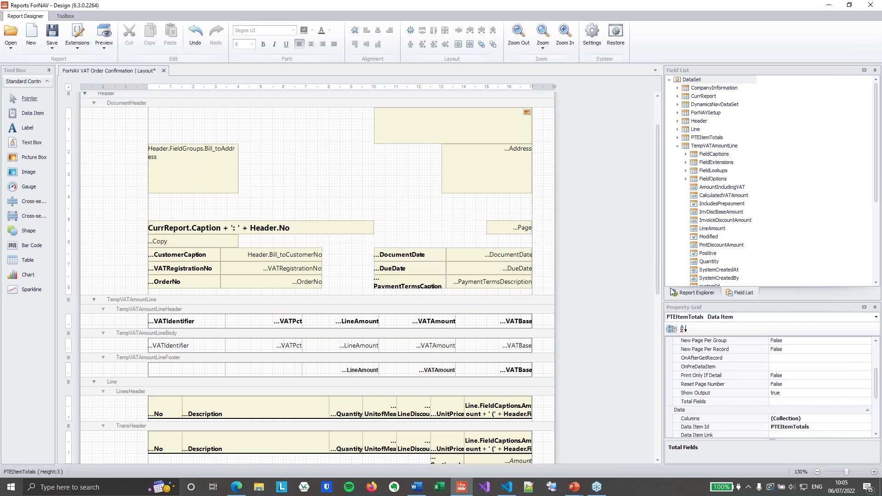
Move PTEItemTotals up three places, above VATClause, VATAmountLine and Line.
{"action": "left_click", "coordinate": [685, 293]}
{"action": "right_click", "coordinate": [719, 244]}
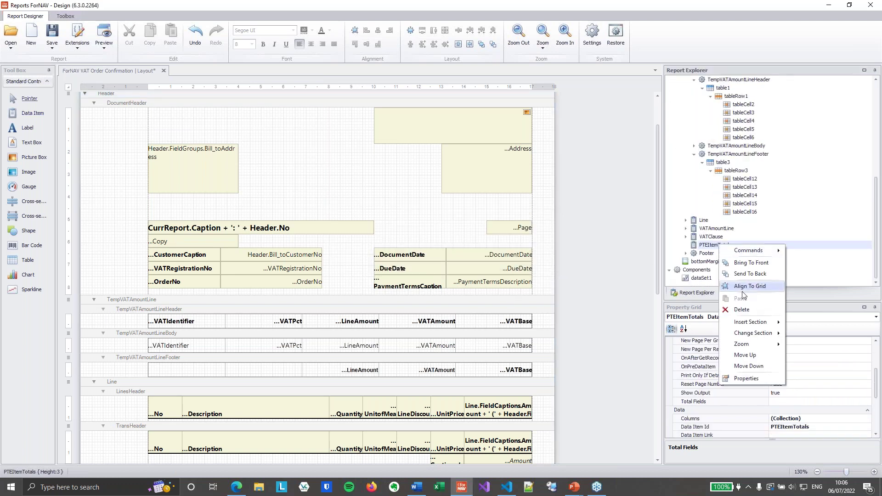
{"action": "left_click", "coordinate": [735, 354]}
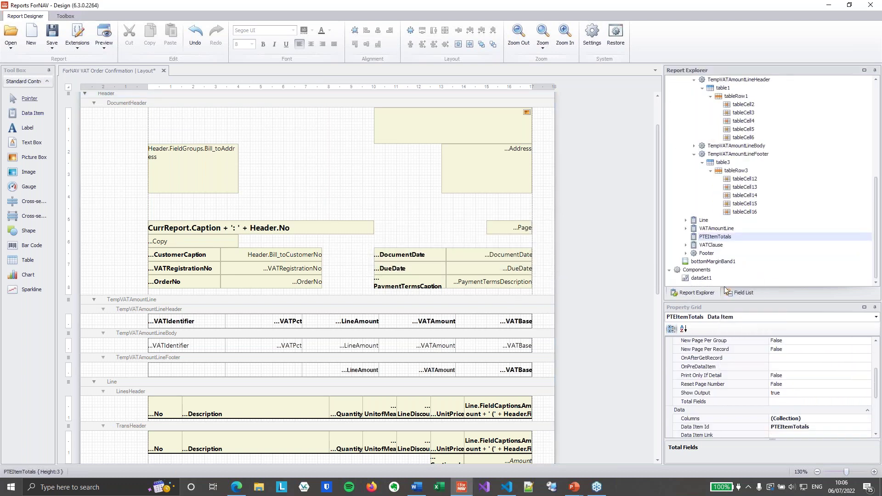
{"action": "right_click", "coordinate": [711, 238]}
{"action": "left_click", "coordinate": [735, 347]}
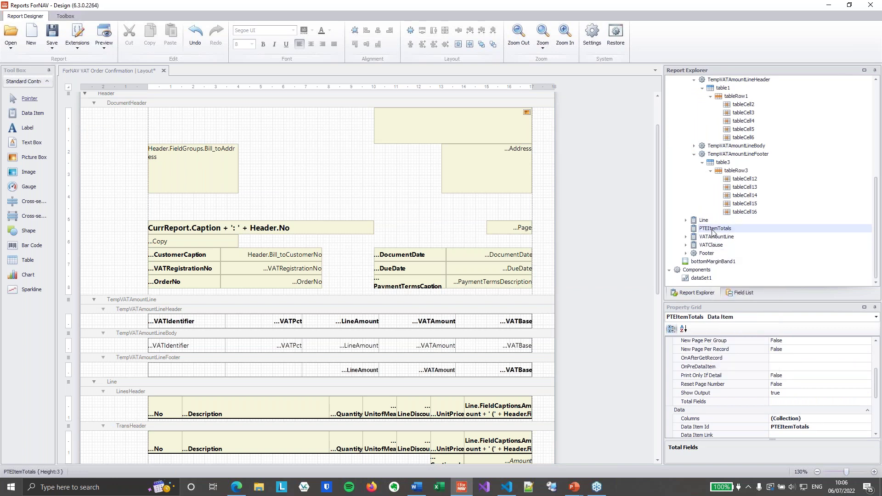
{"action": "right_click", "coordinate": [712, 232]}
{"action": "left_click", "coordinate": [735, 341]}
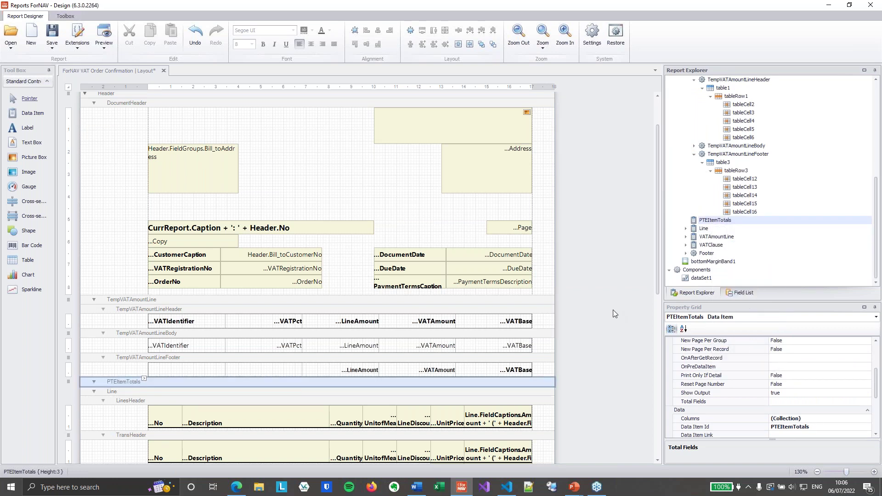
Set PTEItemTotals' Temporary property to True and show the Field List.
{"action": "scroll", "coordinate": [608, 307], "scroll_direction": "down", "scroll_amount": 4}
{"action": "left_click", "coordinate": [526, 272]}
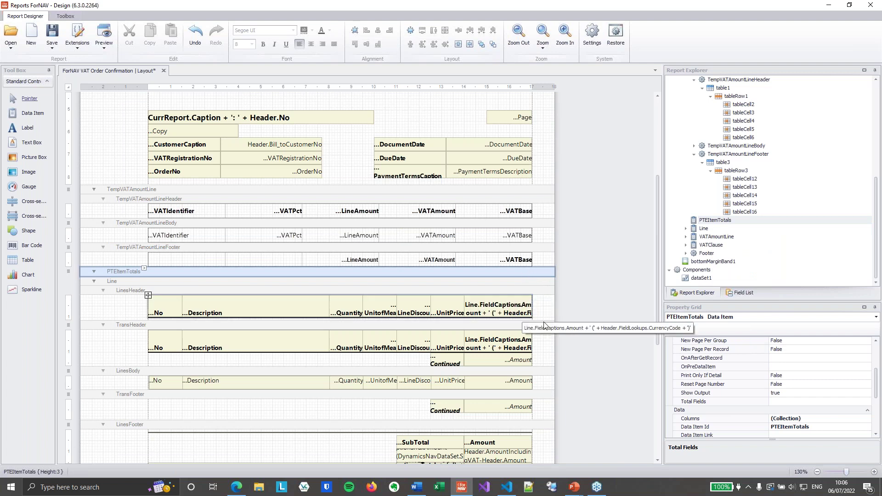
{"action": "scroll", "coordinate": [801, 398], "scroll_direction": "down", "scroll_amount": 5}
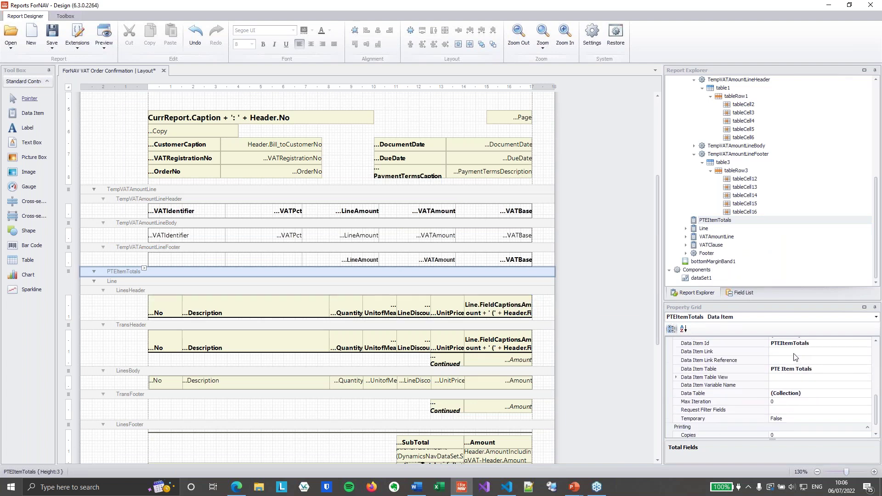
{"action": "left_click", "coordinate": [804, 401]}
{"action": "left_click", "coordinate": [803, 393]}
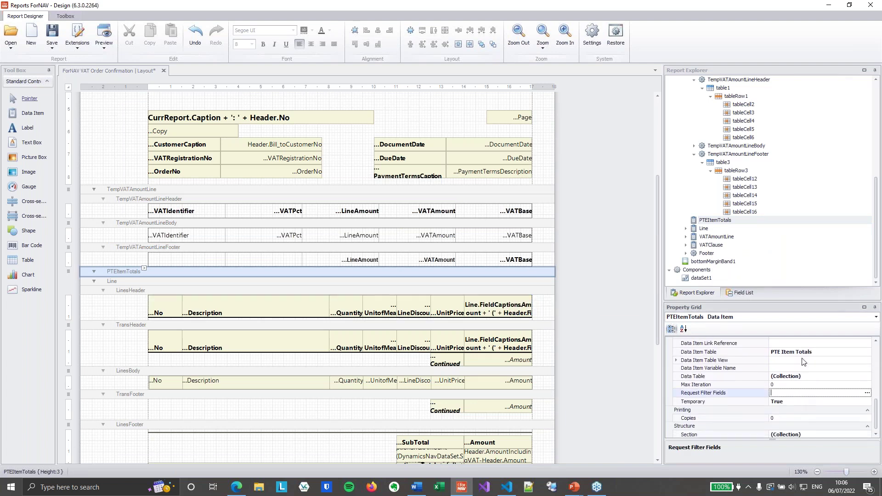
{"action": "left_click", "coordinate": [742, 292]}
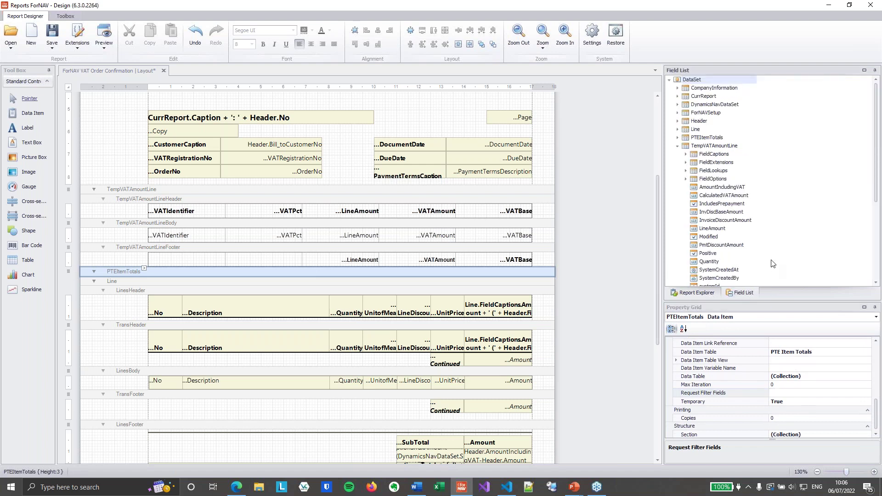
Drag ItemNo and Quantity onto the PTEItemTotals band and bold their header captions.
{"action": "left_click", "coordinate": [677, 138]}
{"action": "left_click", "coordinate": [713, 178], "text": "shift"}
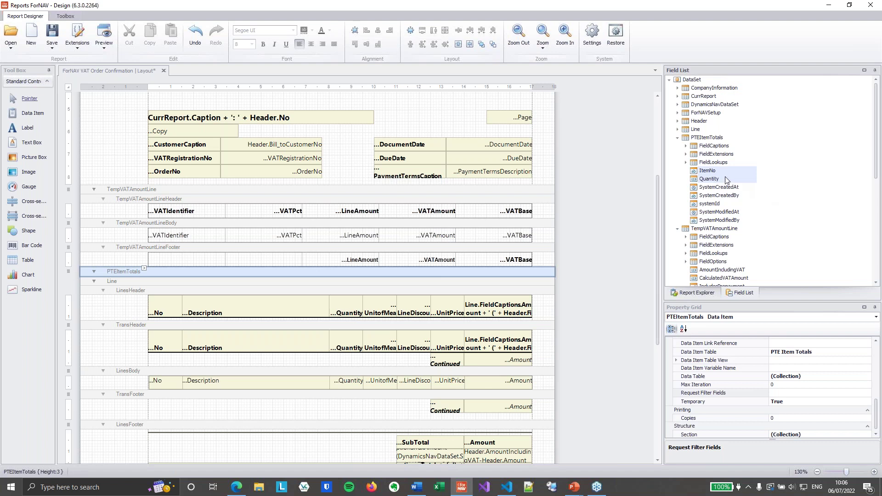
{"action": "left_click_drag", "start_coordinate": [707, 175], "coordinate": [325, 279]}
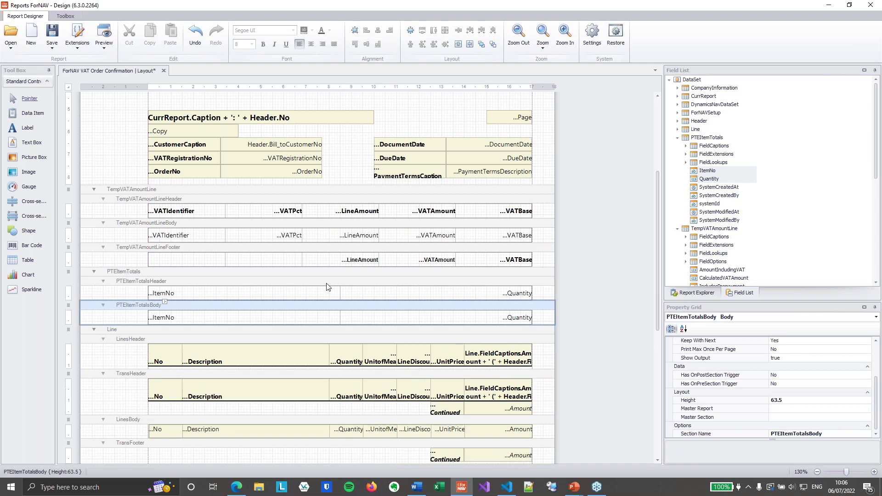
{"action": "left_click", "coordinate": [318, 291]}
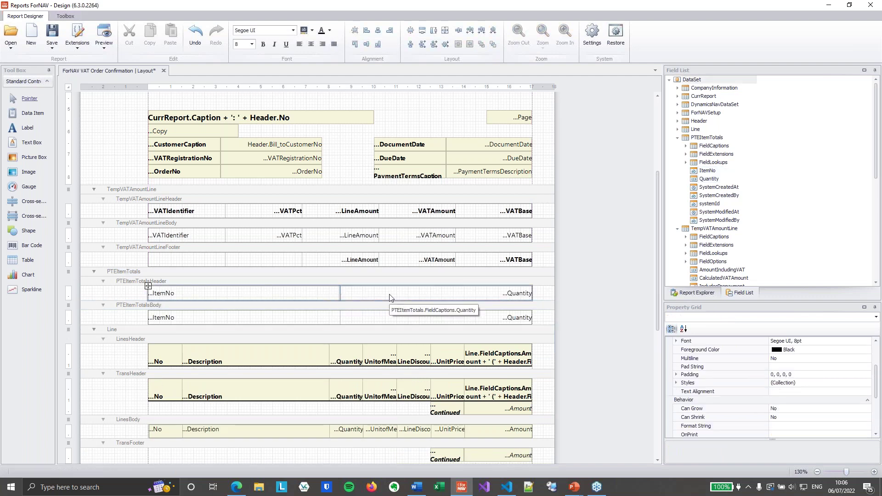
{"action": "key", "text": "ctrl+b"}
{"action": "left_click", "coordinate": [573, 288]}
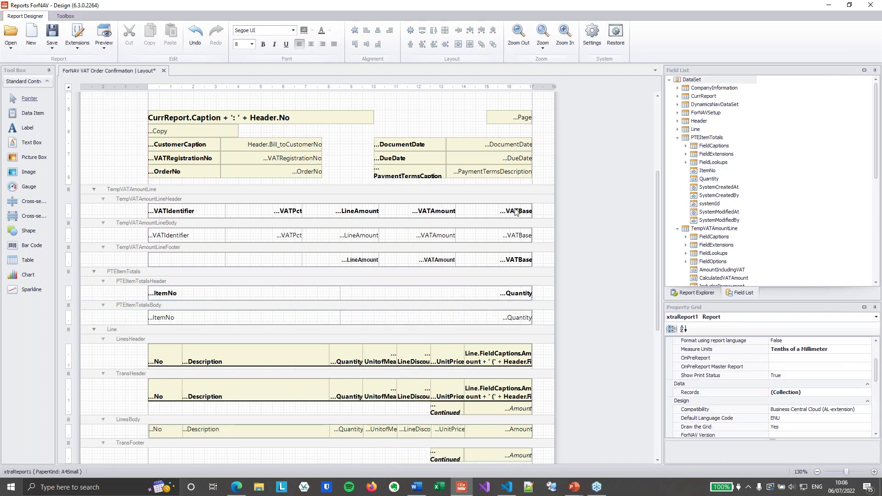
Save and activate the layout on the server, then preview Order 1001 showing item totals 1110 = 2.00 and 1120 = 20.00.
{"action": "left_click", "coordinate": [51, 48]}
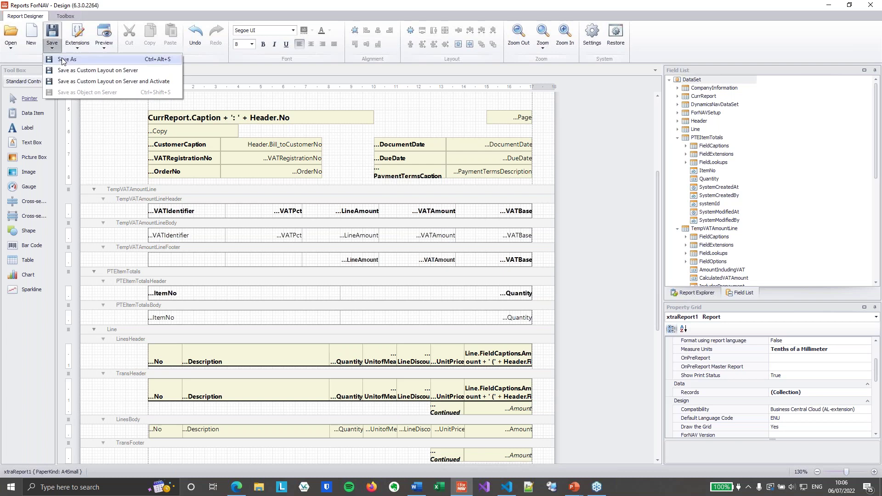
{"action": "left_click", "coordinate": [87, 82]}
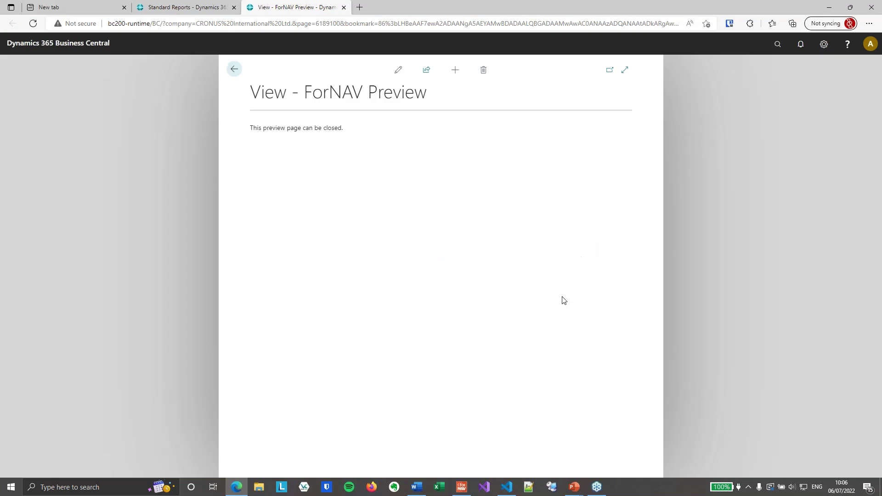
{"action": "left_click", "coordinate": [505, 419]}
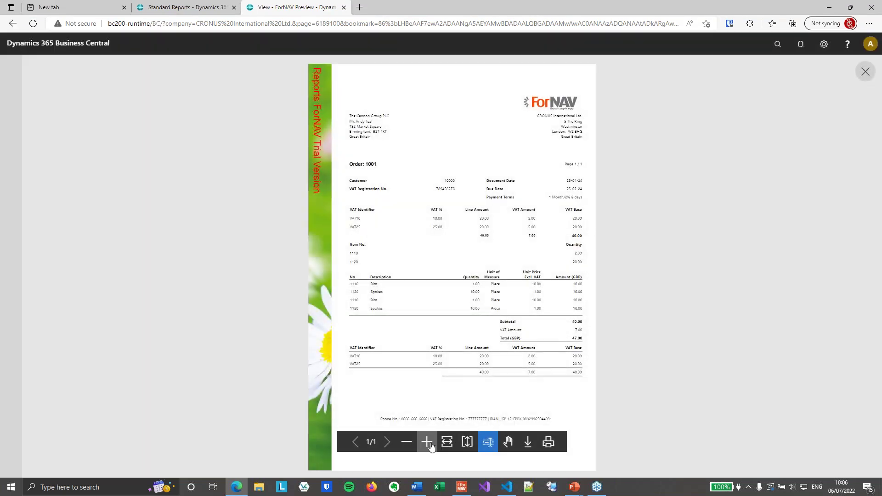
{"action": "left_click", "coordinate": [431, 445]}
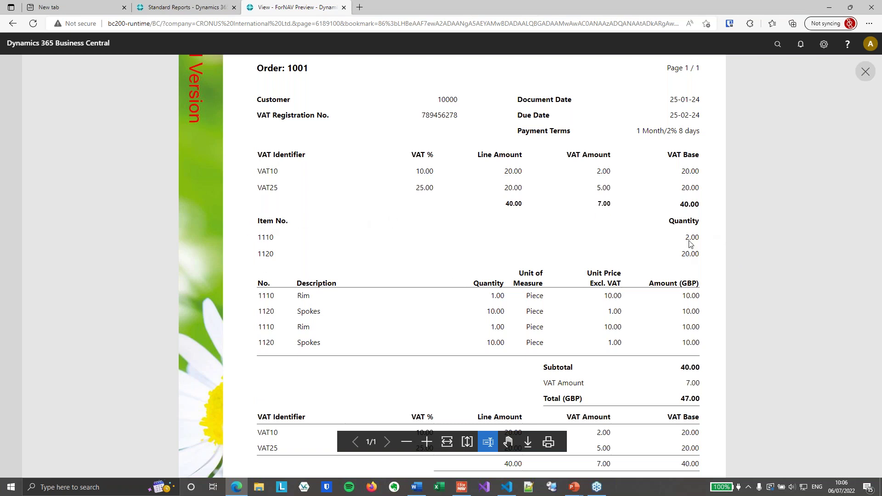
{"action": "left_click", "coordinate": [865, 72]}
{"action": "left_click", "coordinate": [561, 109]}
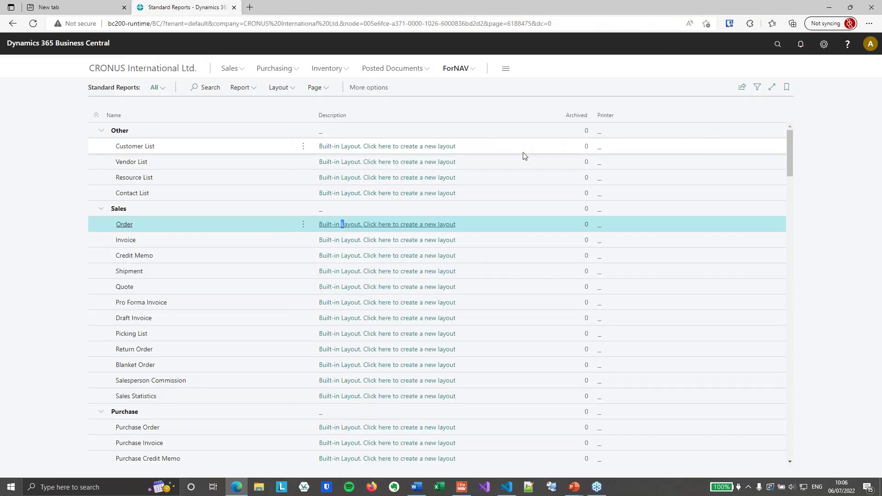
Show slide 4 'Get data for the temporary table' with the OnFillTemporaryTable subscriber in the PowerPoint slide show.
{"action": "left_click", "coordinate": [573, 486]}
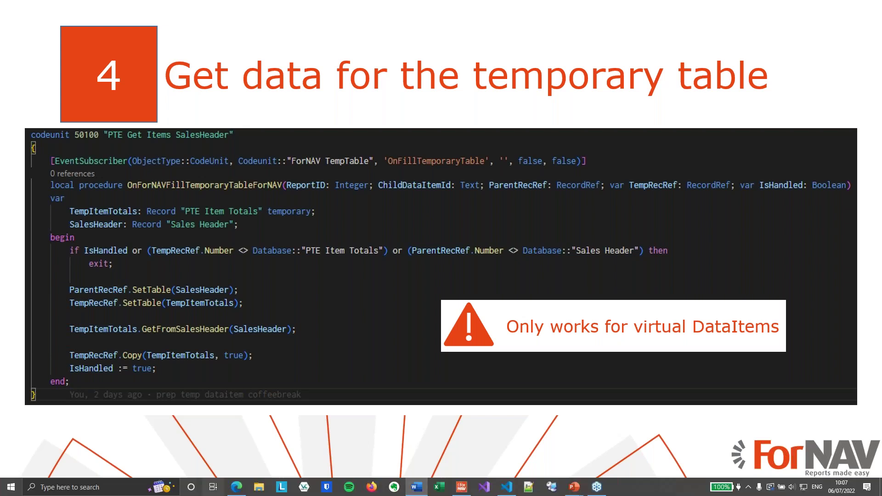
{"action": "left_click", "coordinate": [514, 486]}
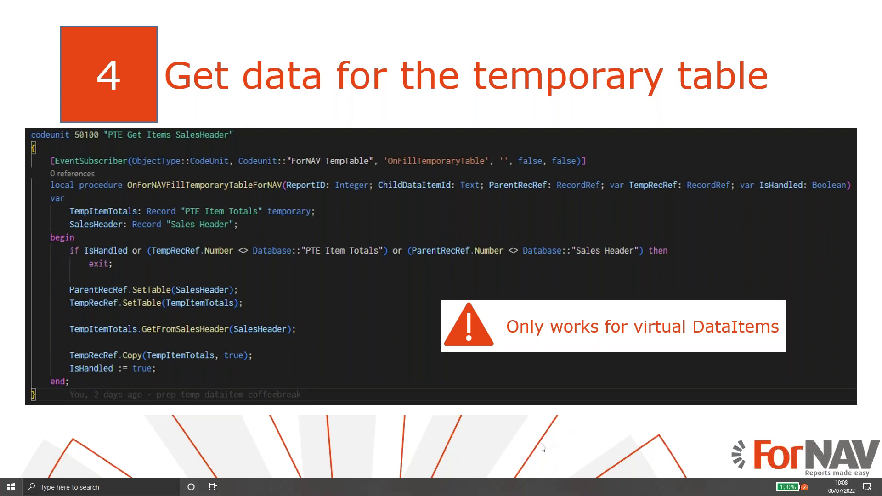
{"action": "key", "text": "super+Tab"}
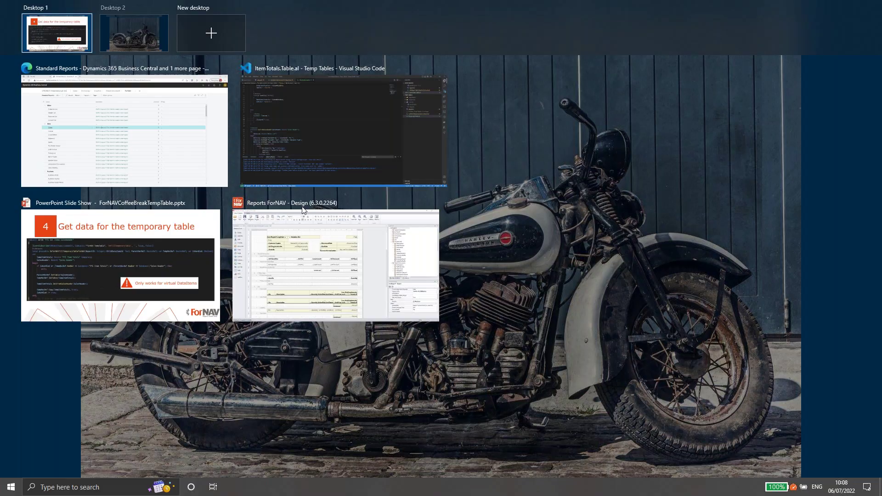
In ItemTotals.Table.al, highlight the PTE Item Totals table declaration and its field definitions.
{"action": "left_click", "coordinate": [258, 126]}
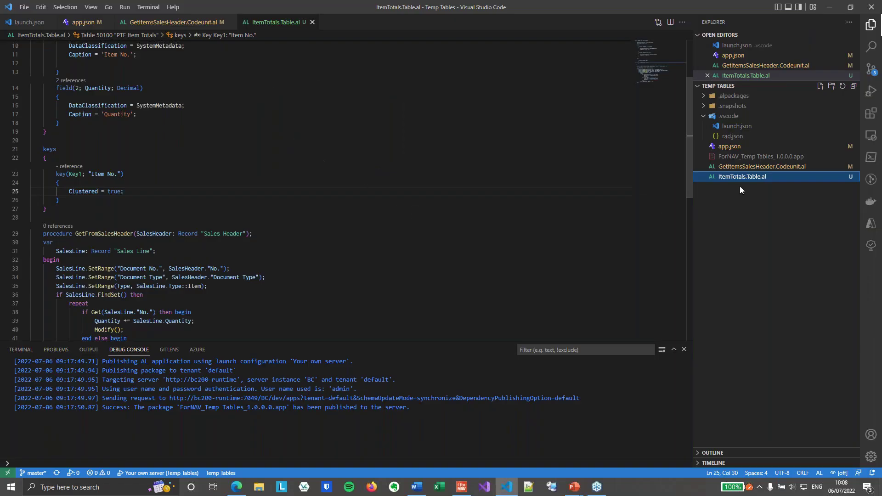
{"action": "left_click", "coordinate": [541, 191]}
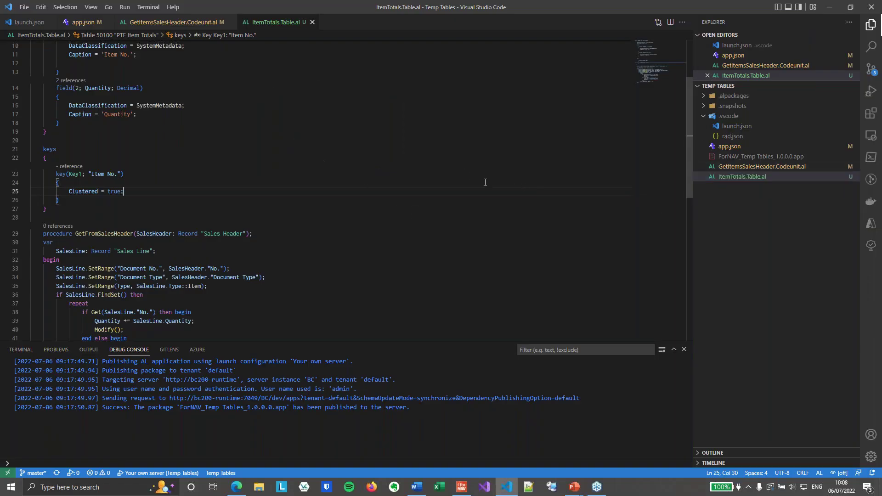
{"action": "scroll", "coordinate": [485, 182], "scroll_direction": "up", "scroll_amount": 3}
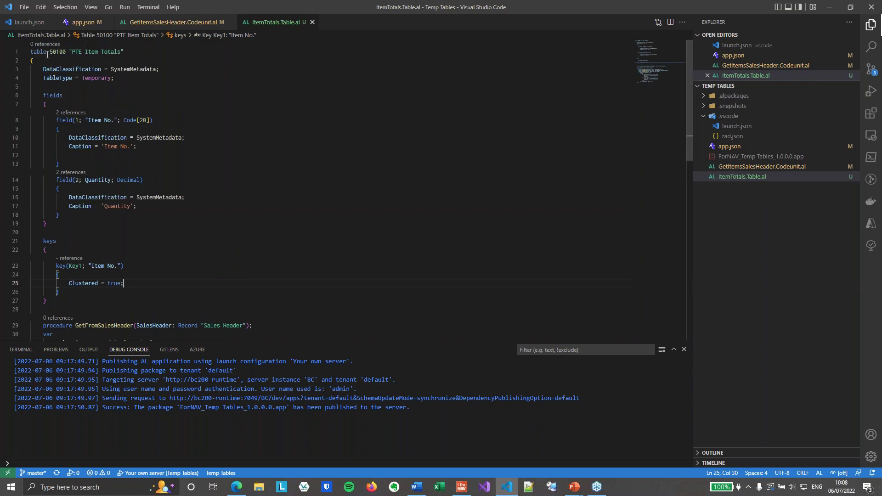
{"action": "left_click", "coordinate": [140, 53]}
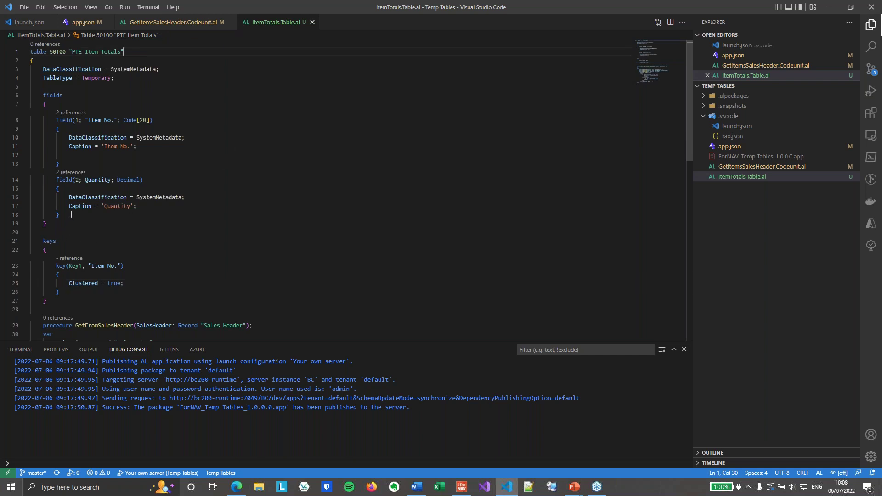
{"action": "left_click_drag", "start_coordinate": [60, 215], "coordinate": [48, 105]}
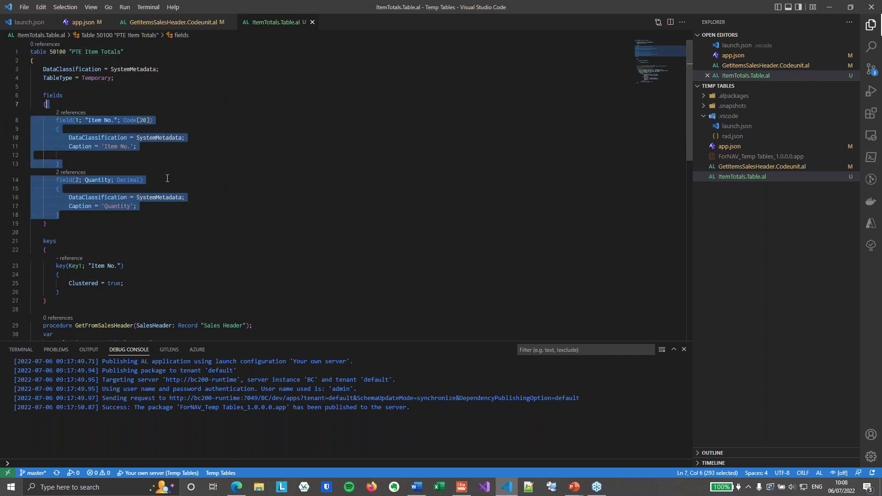
{"action": "left_click", "coordinate": [252, 151]}
Point out the Sales Line variable in the GetFromSalesHeader procedure, then bring up app.json.
{"action": "scroll", "coordinate": [251, 147], "scroll_direction": "down", "scroll_amount": 7}
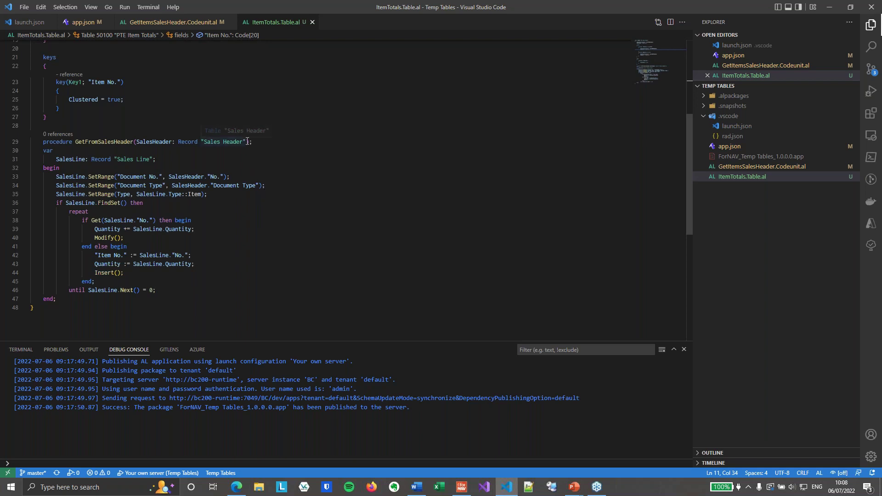
{"action": "left_click", "coordinate": [358, 158]}
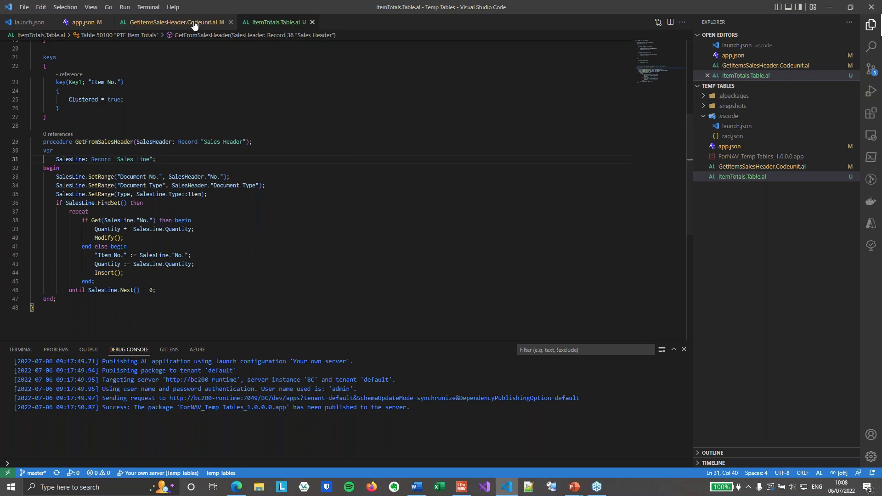
{"action": "left_click", "coordinate": [379, 122]}
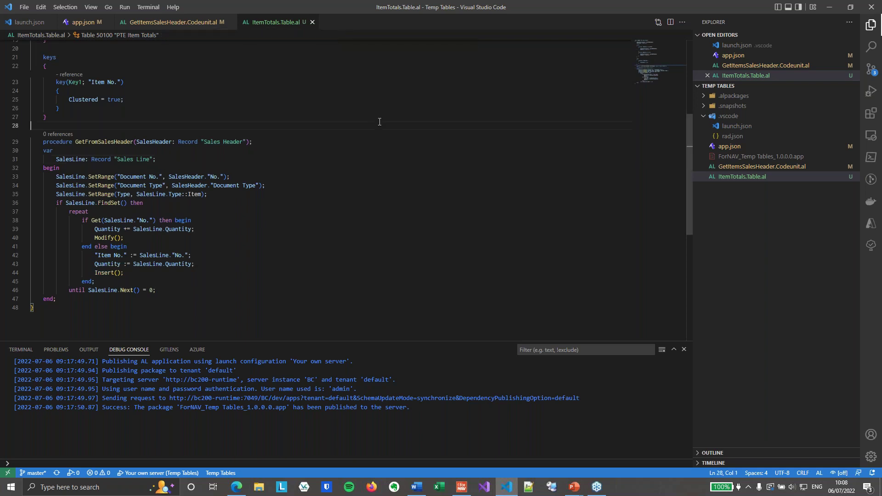
{"action": "left_click", "coordinate": [95, 22]}
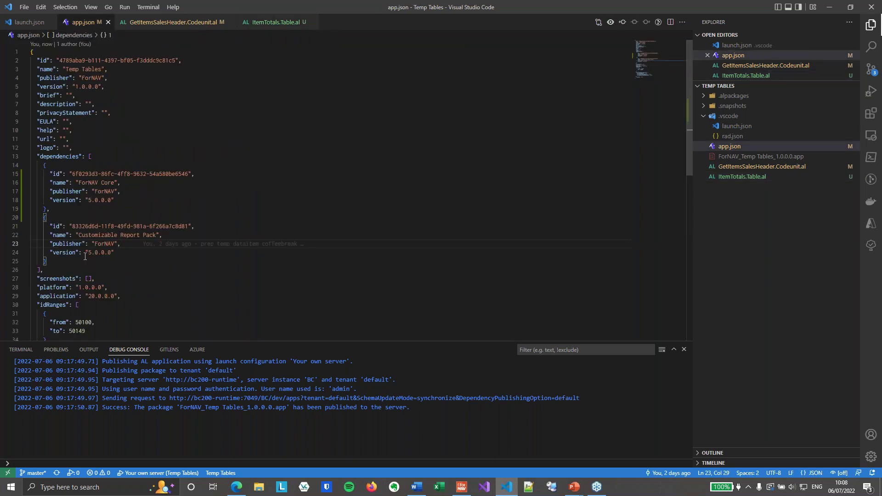
Highlight the app.json dependencies on ForNAV Core and Customizable Report Pack, version 5.0.0.0.
{"action": "left_click_drag", "start_coordinate": [63, 265], "coordinate": [30, 165]}
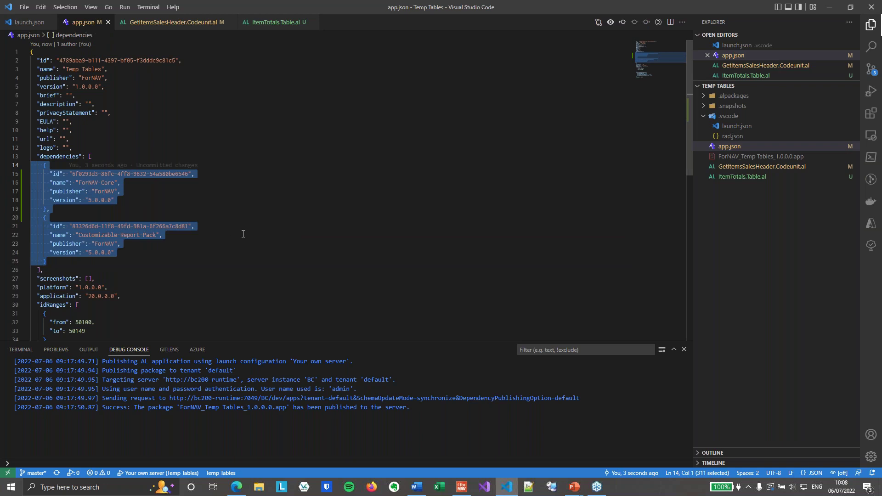
{"action": "left_click", "coordinate": [210, 192]}
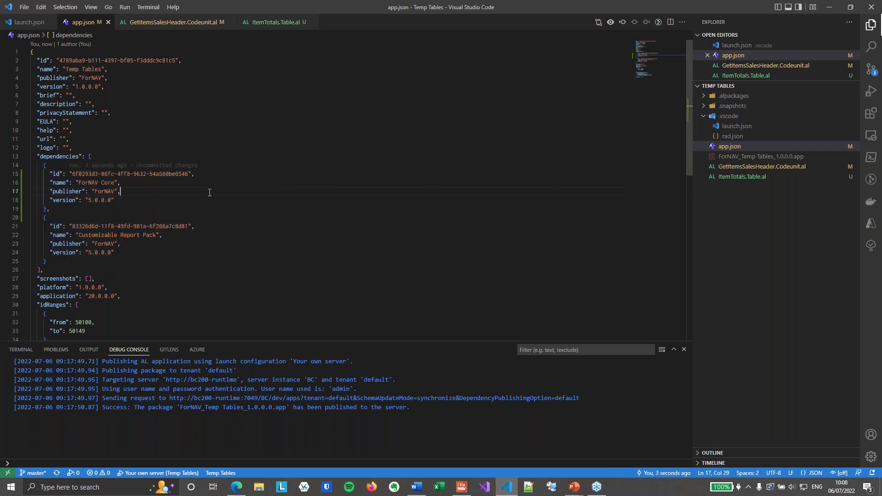
{"action": "left_click", "coordinate": [233, 186]}
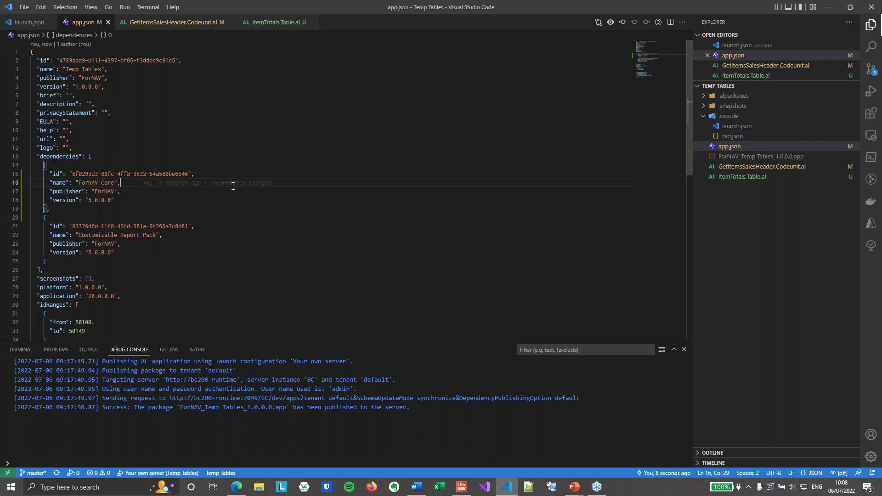
{"action": "mouse_move", "coordinate": [245, 185]}
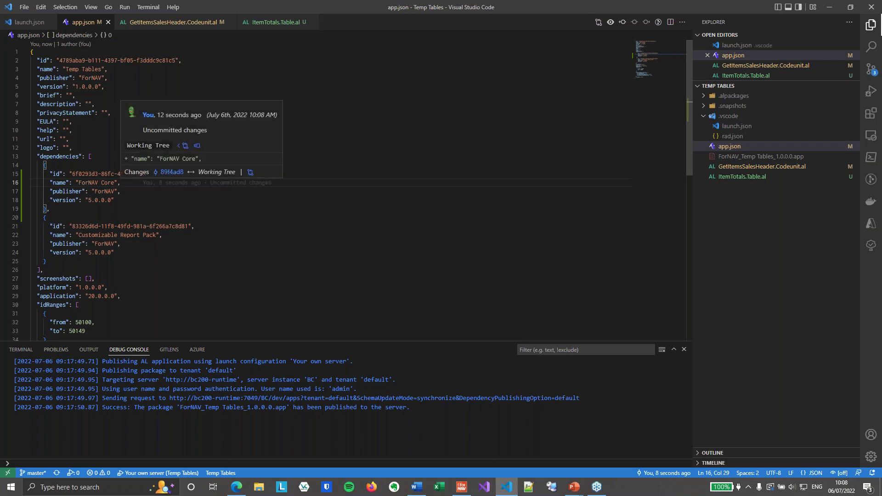
{"action": "left_click", "coordinate": [180, 236]}
{"action": "key", "text": "shift+Home"}
{"action": "key", "text": "shift+Home"}
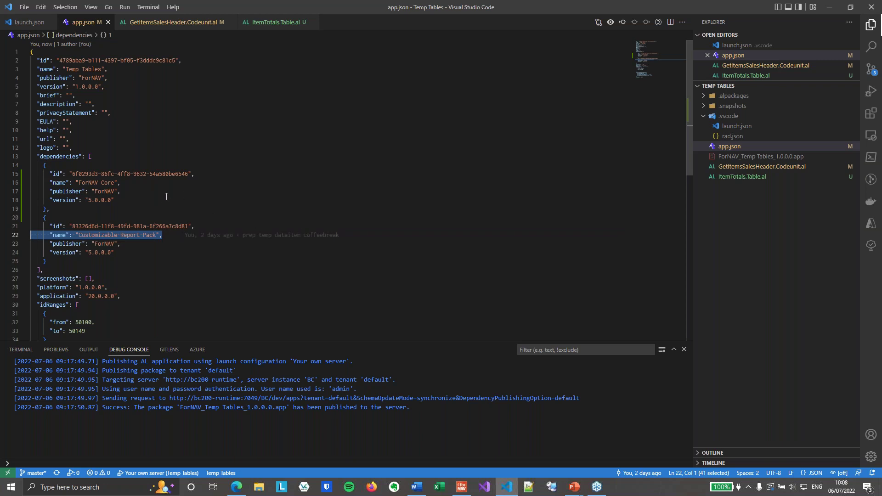
{"action": "left_click", "coordinate": [131, 183]}
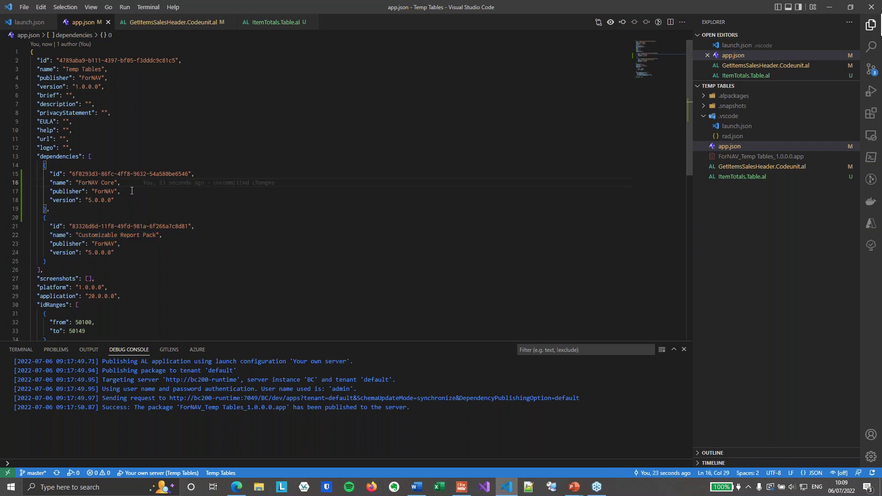
{"action": "left_click", "coordinate": [369, 149]}
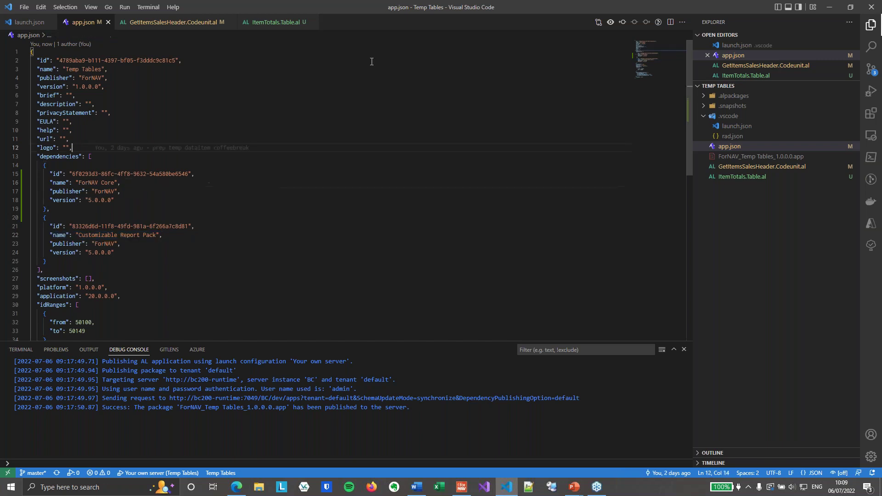
Uncomment every line of the GetItemsSalesHeader codeunit 50100 with Ctrl+A and Ctrl+/.
{"action": "key", "text": "ctrl+Page_Down"}
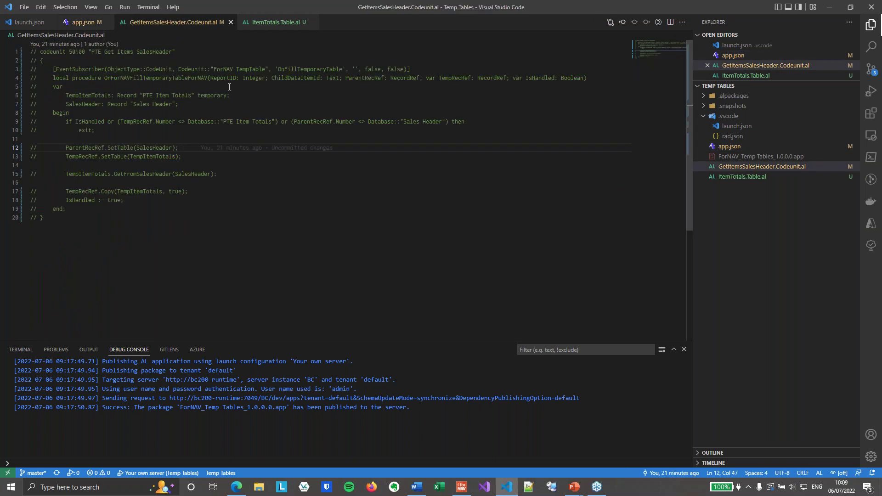
{"action": "left_click", "coordinate": [213, 62]}
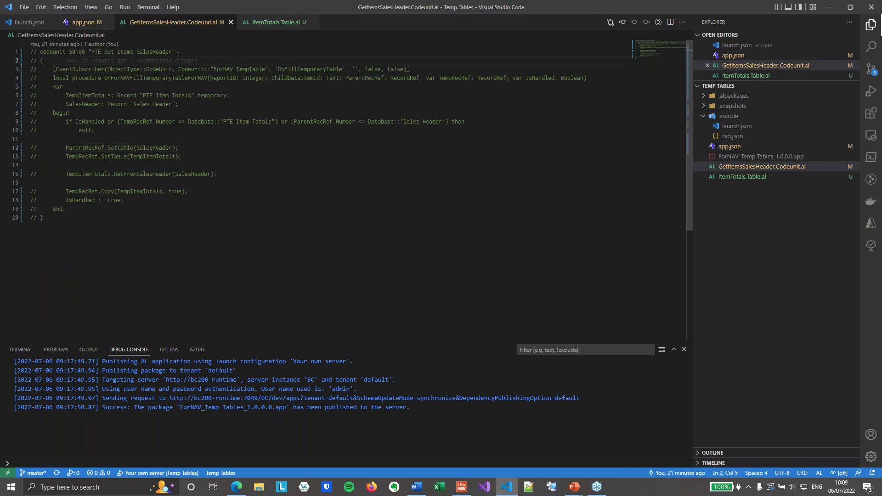
{"action": "left_click", "coordinate": [229, 152]}
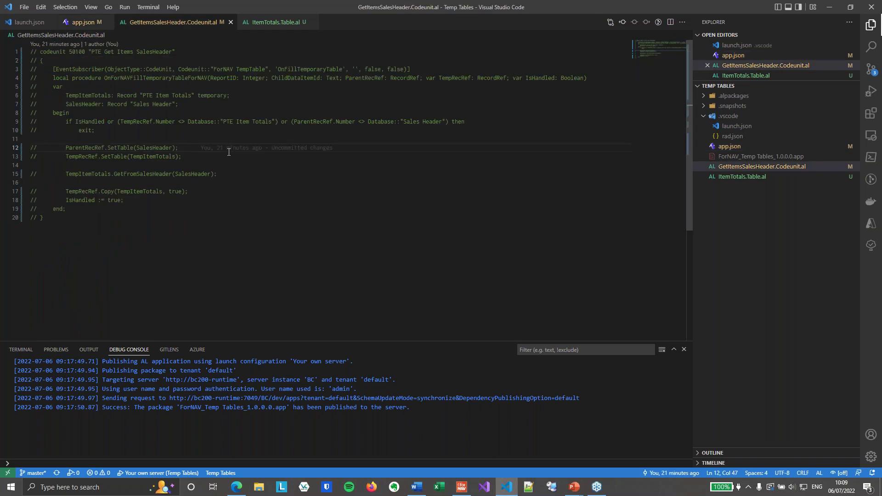
{"action": "key", "text": "ctrl+a"}
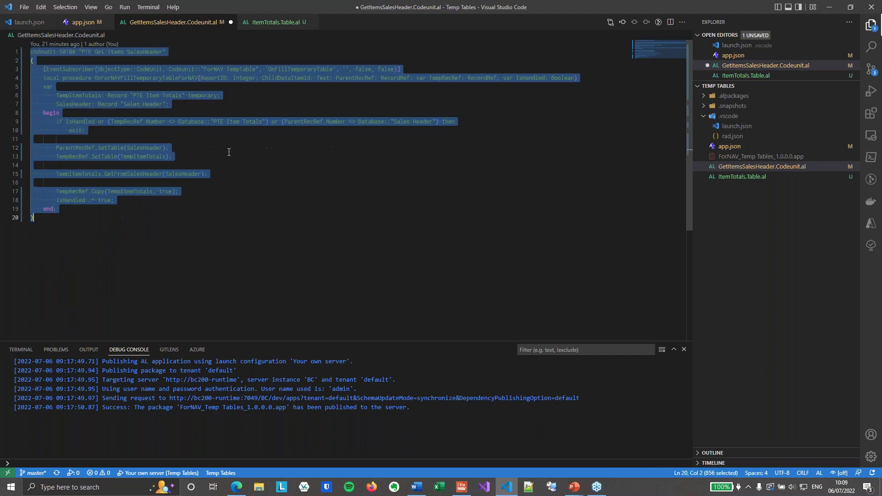
{"action": "key", "text": "ctrl+slash"}
{"action": "left_click", "coordinate": [273, 161]}
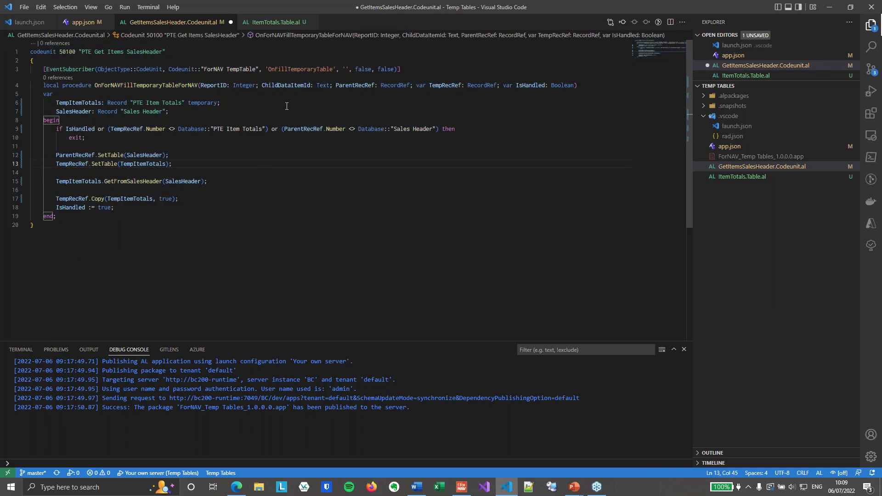
Highlight the OnFillTemporaryTable subscriber declaration and the TempItemTotals and SalesHeader variables.
{"action": "left_click", "coordinate": [406, 76]}
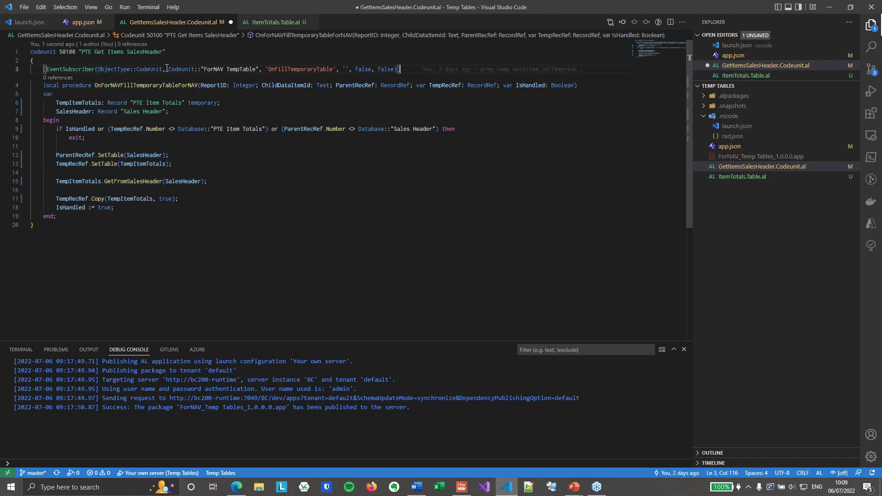
{"action": "left_click_drag", "start_coordinate": [165, 69], "coordinate": [260, 69]}
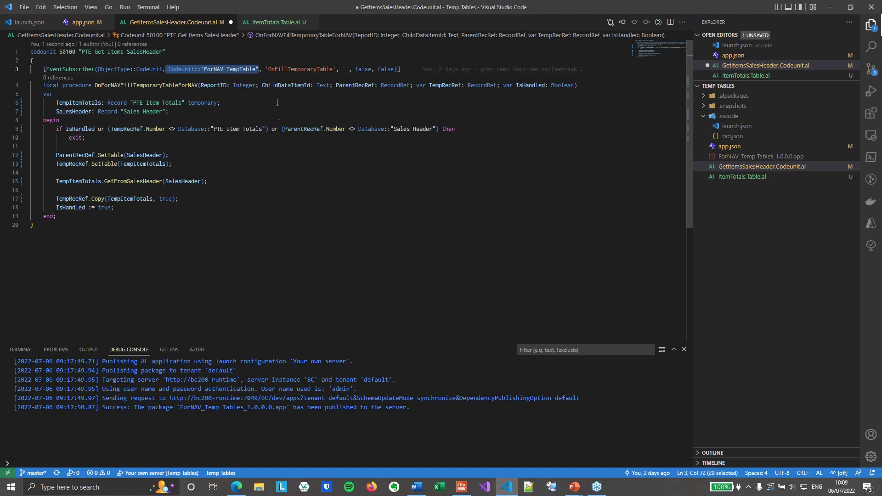
{"action": "double_click", "coordinate": [299, 70]}
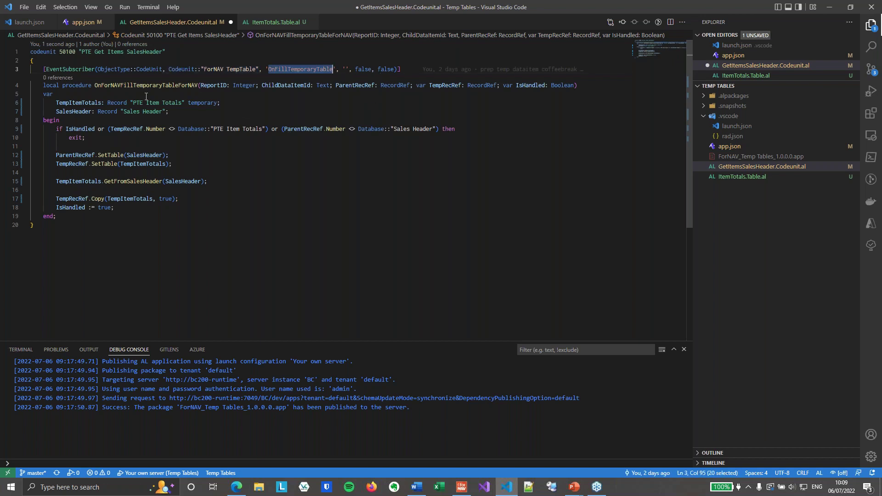
{"action": "left_click", "coordinate": [237, 96]}
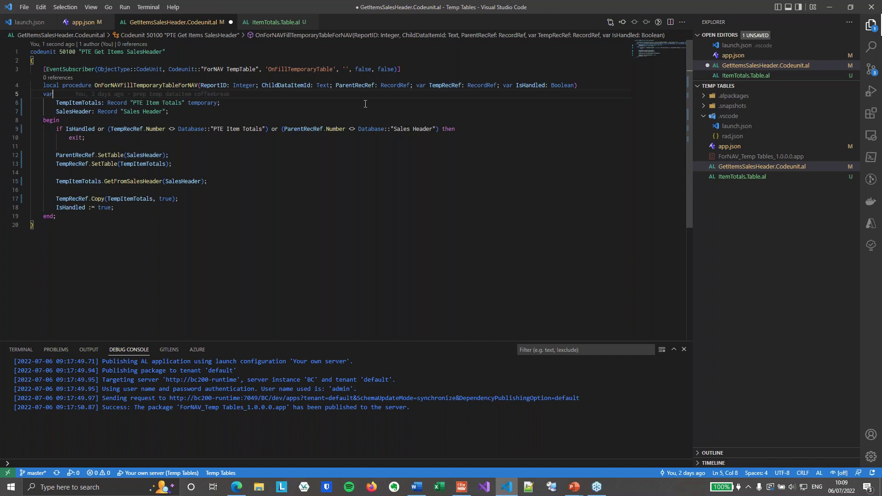
{"action": "scroll", "coordinate": [280, 113], "scroll_direction": "down", "scroll_amount": 1}
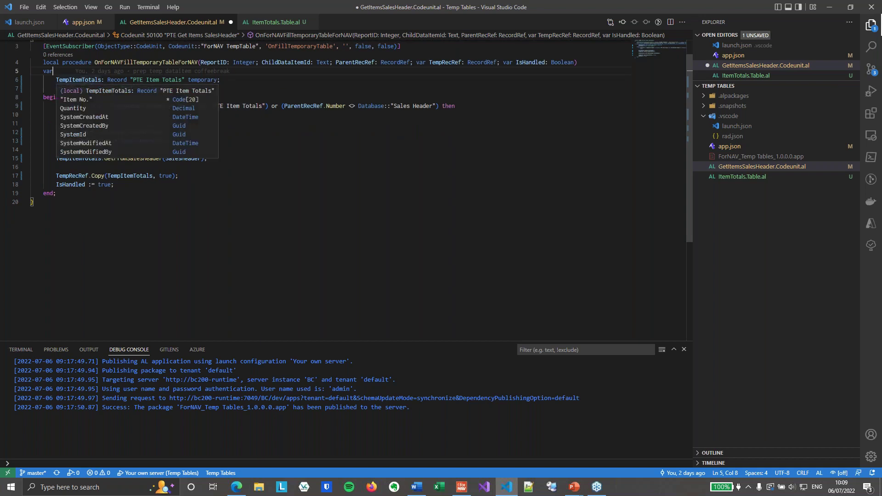
{"action": "left_click_drag", "start_coordinate": [227, 81], "coordinate": [56, 80]}
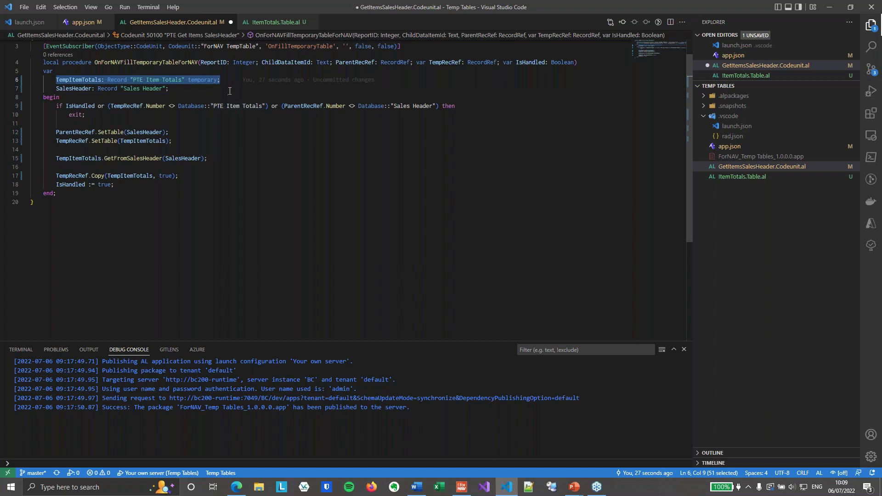
{"action": "left_click_drag", "start_coordinate": [201, 92], "coordinate": [57, 90]}
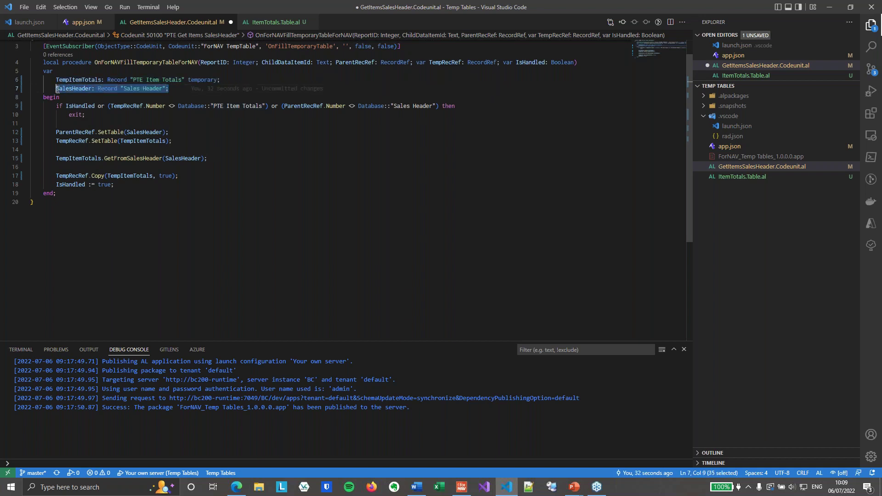
{"action": "left_click", "coordinate": [254, 149]}
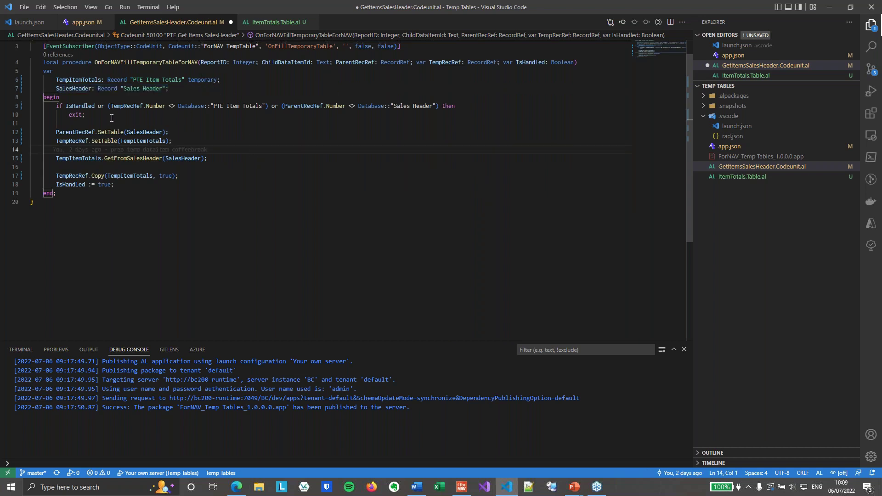
Highlight the IsHandled parameter, the PTE Item Totals table check and the Sales Header parent check.
{"action": "double_click", "coordinate": [80, 106]}
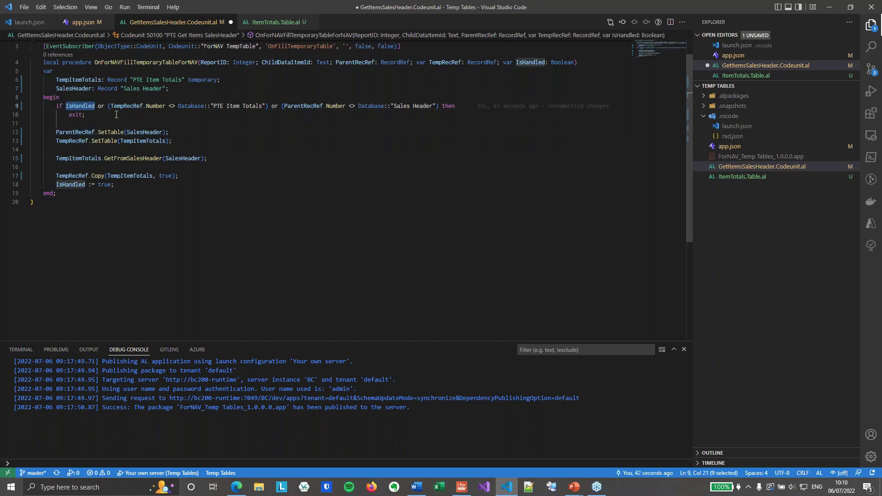
{"action": "left_click_drag", "start_coordinate": [110, 107], "coordinate": [265, 103]}
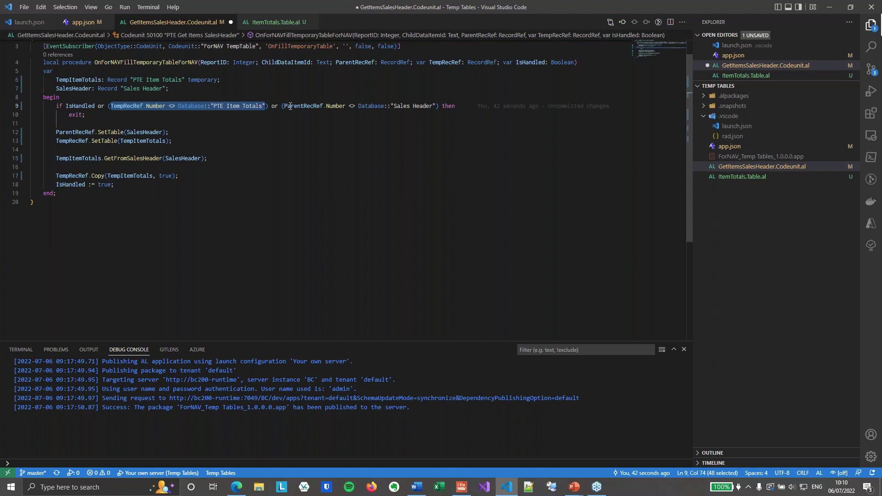
{"action": "left_click_drag", "start_coordinate": [285, 107], "coordinate": [435, 106]}
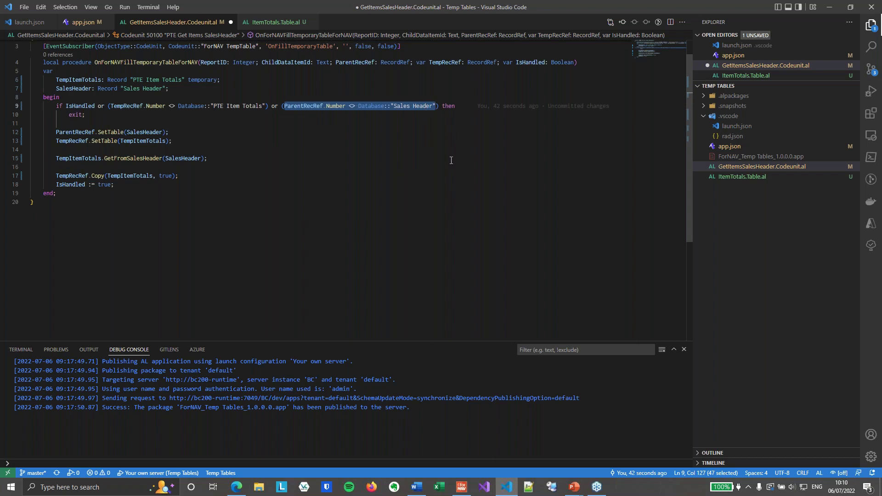
{"action": "left_click", "coordinate": [351, 151]}
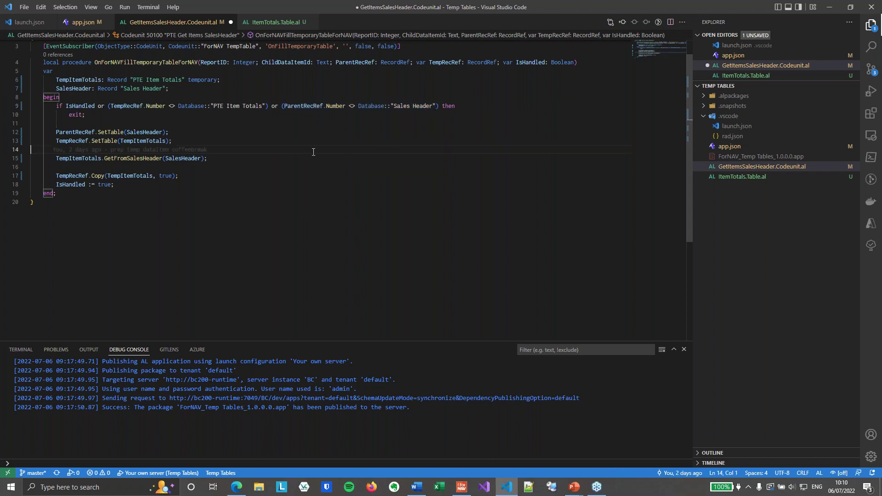
Highlight the SalesHeader SetTable line, TempItemTotals, the GetFromSalesHeader call and the TempRecRef.Copy line.
{"action": "left_click", "coordinate": [209, 132]}
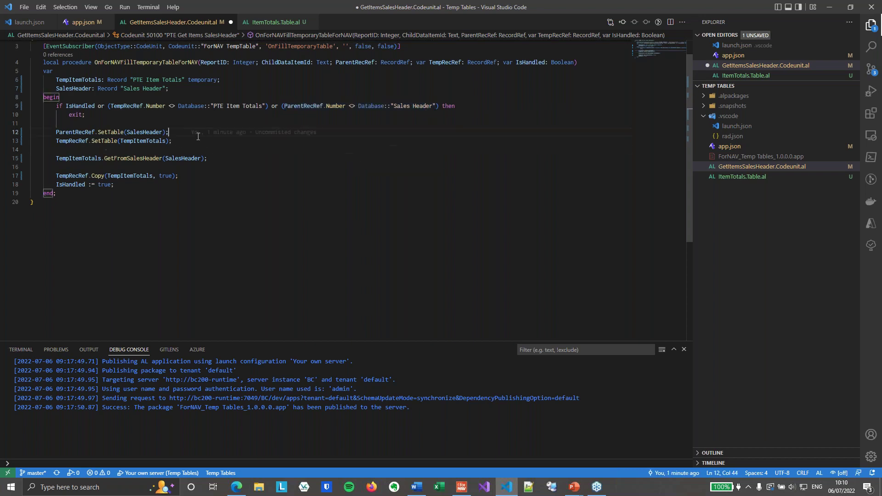
{"action": "left_click", "coordinate": [154, 133]}
{"action": "double_click", "coordinate": [154, 133]}
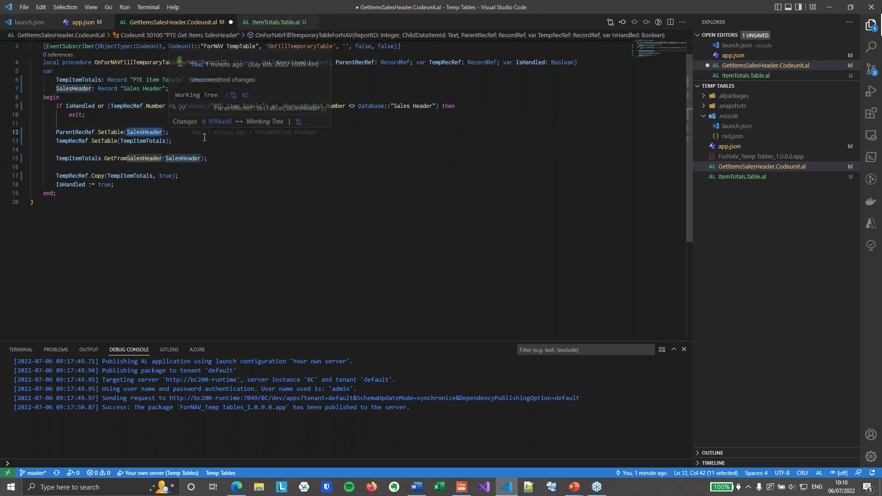
{"action": "double_click", "coordinate": [150, 141]}
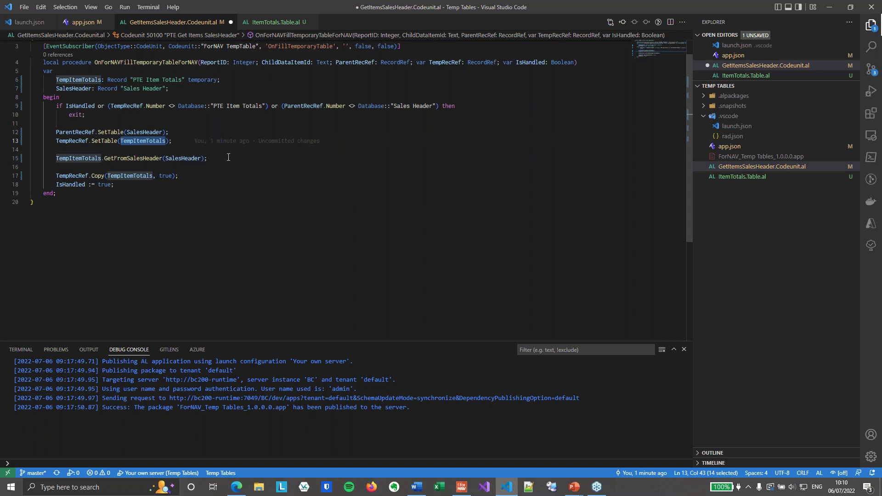
{"action": "left_click_drag", "start_coordinate": [56, 158], "coordinate": [245, 168]}
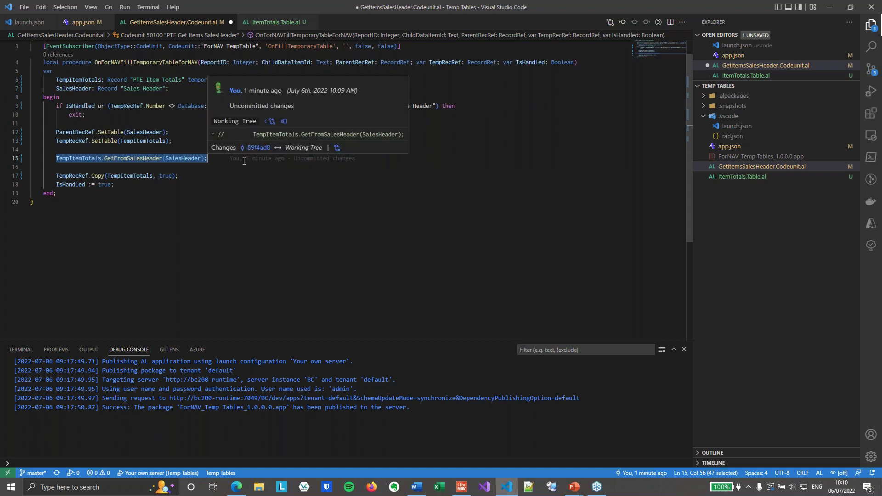
{"action": "left_click", "coordinate": [205, 181]}
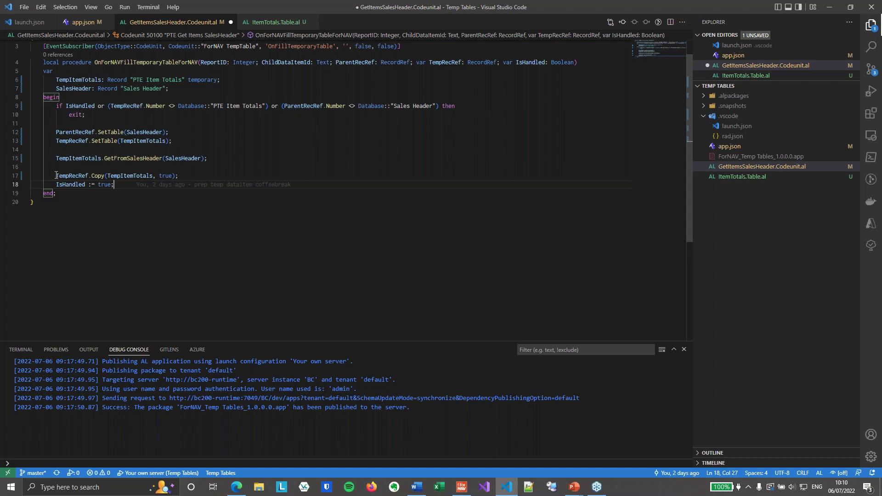
{"action": "left_click_drag", "start_coordinate": [55, 176], "coordinate": [180, 175]}
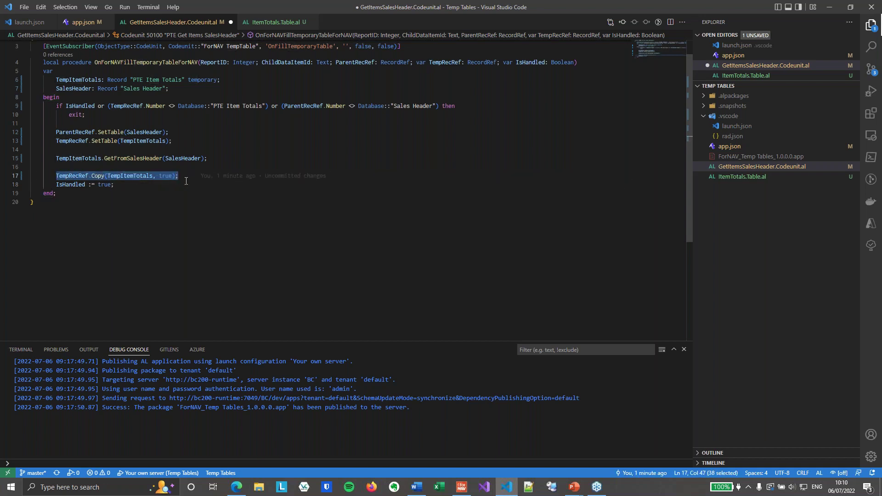
{"action": "left_click", "coordinate": [113, 188]}
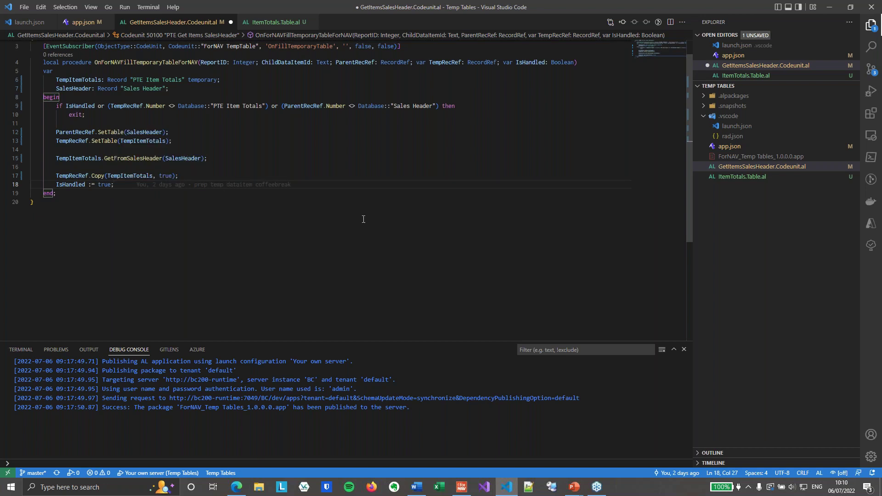
Save the codeunit and publish the extension with F5 to start debugging.
{"action": "key", "text": "ctrl+s"}
{"action": "left_click", "coordinate": [349, 175]}
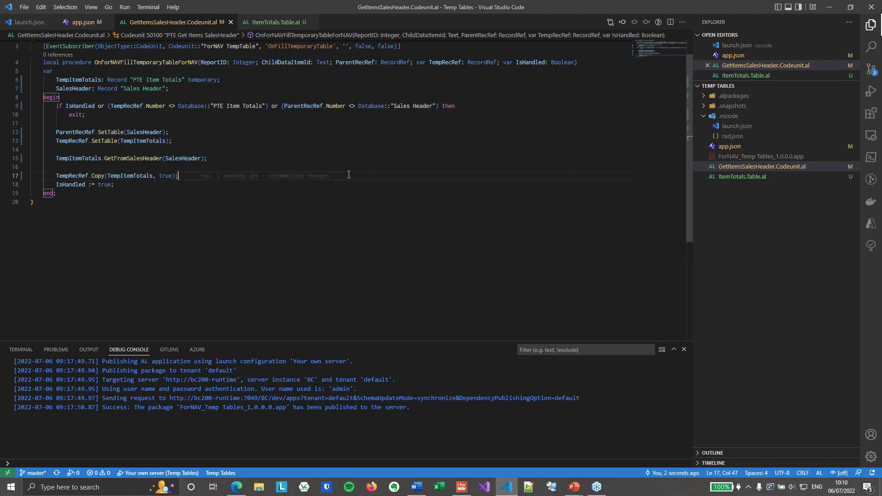
{"action": "key", "text": "F5"}
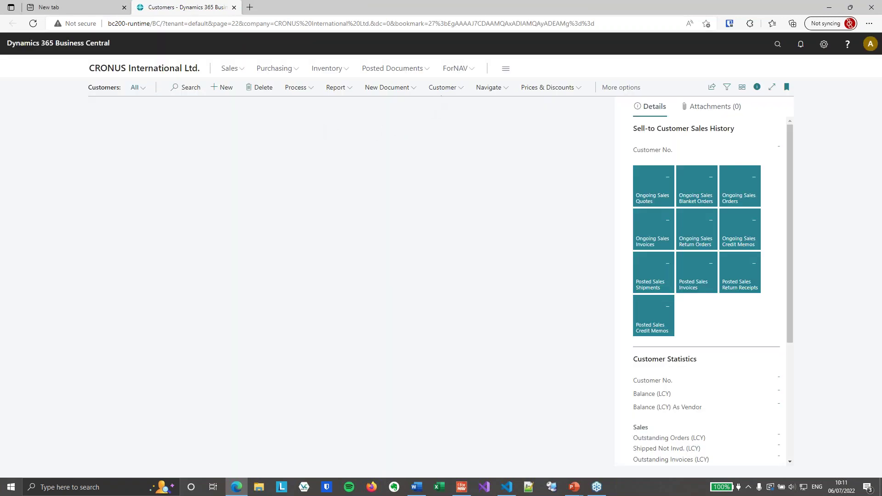
Run the Order report from ForNAV Standard Reports and preview sales order 1001.
{"action": "left_click", "coordinate": [455, 68]}
{"action": "left_click", "coordinate": [118, 88]}
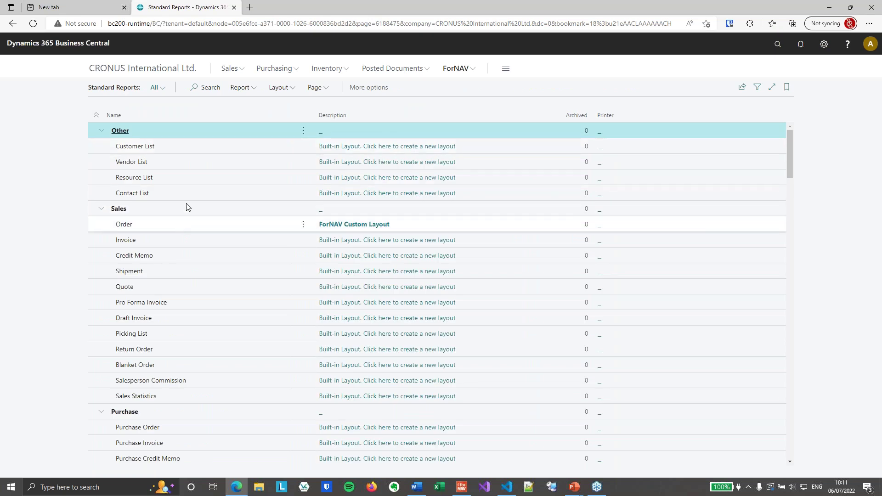
{"action": "left_click", "coordinate": [184, 224]}
{"action": "left_click", "coordinate": [241, 87]}
{"action": "left_click", "coordinate": [244, 105]}
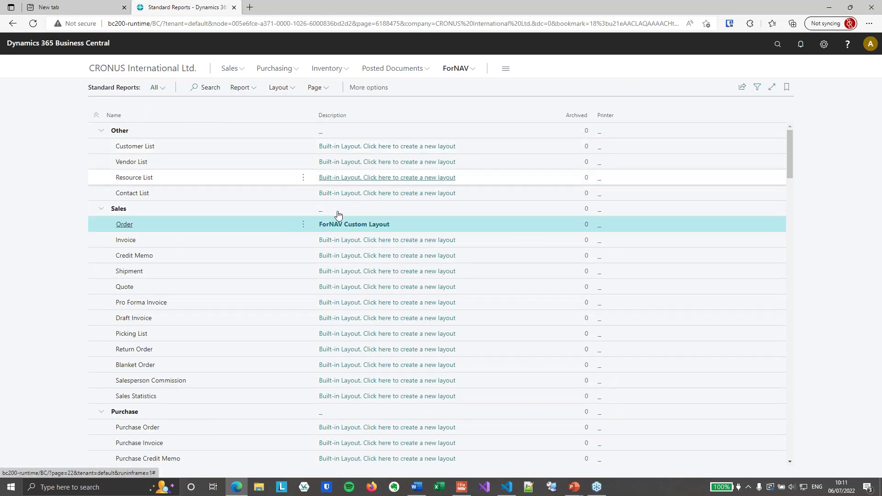
{"action": "left_click", "coordinate": [505, 419]}
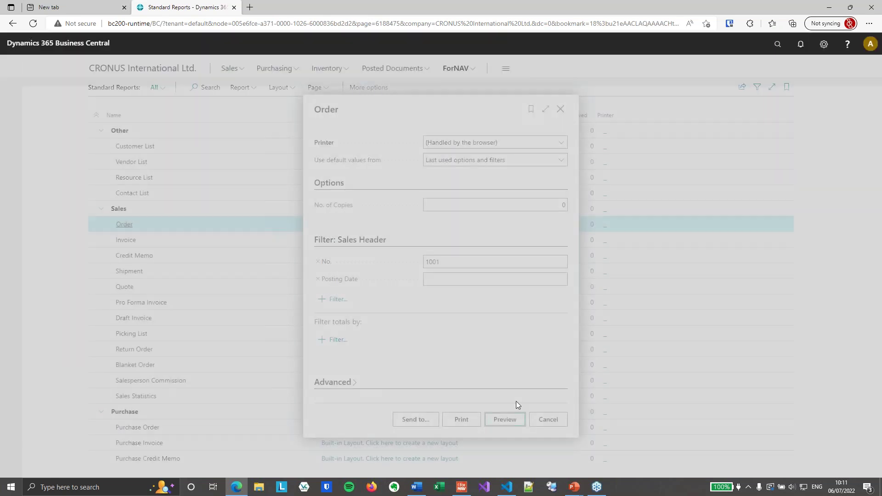
Zoom the Order 1001 preview twice to read item totals 1110 = 2.00 and 1120 = 20.00.
{"action": "left_click", "coordinate": [426, 442]}
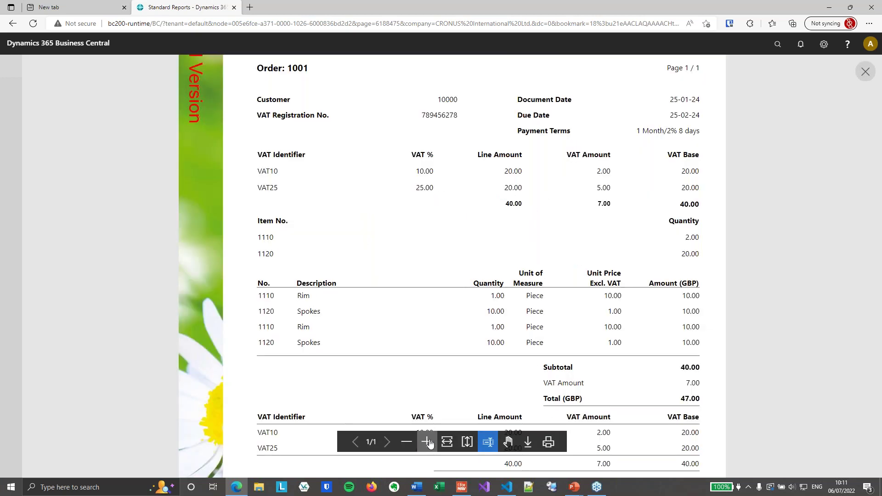
{"action": "left_click", "coordinate": [427, 442]}
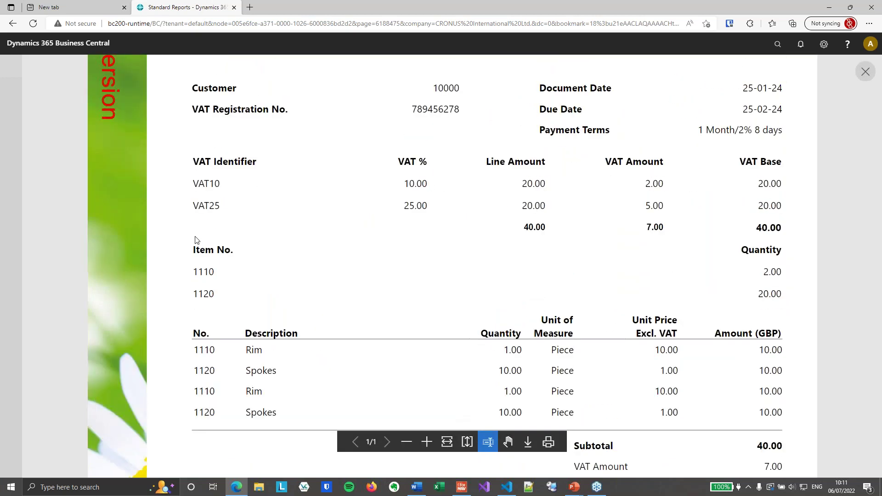